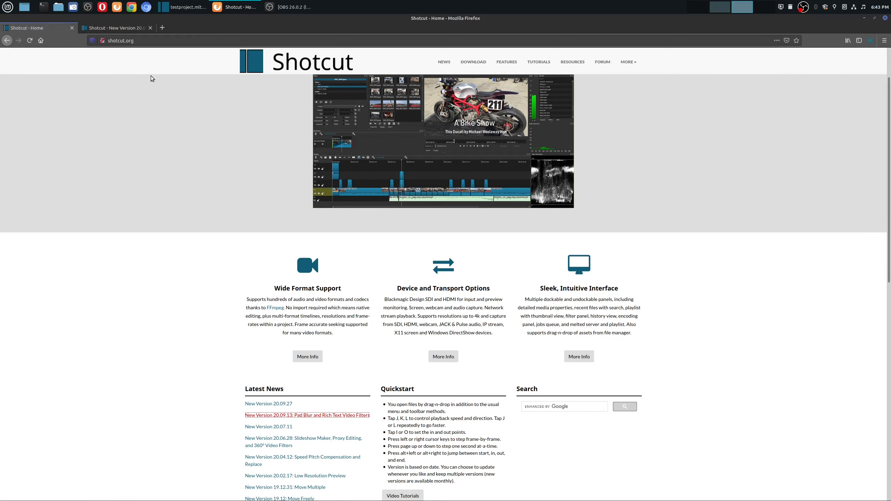
Look through the Shotcut 20.09.13 release notes down to the Text: Rich video filter section.
left_click(118, 28)
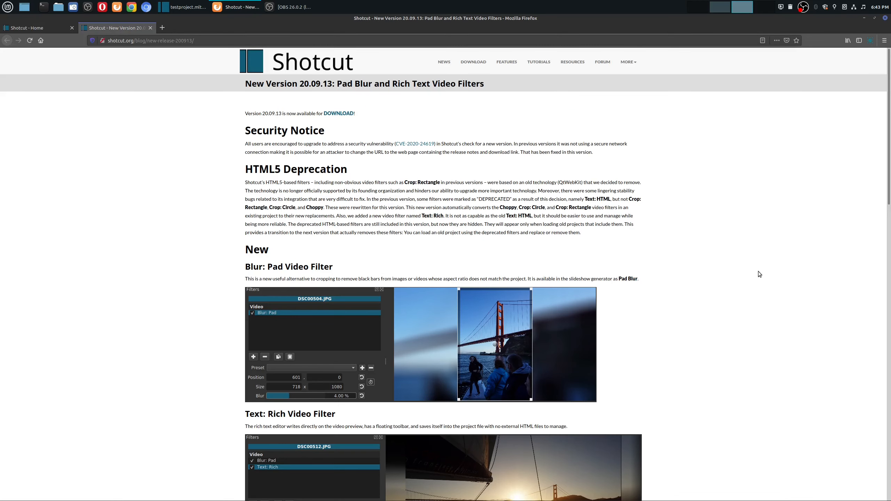
scroll(751, 272, "down", 3)
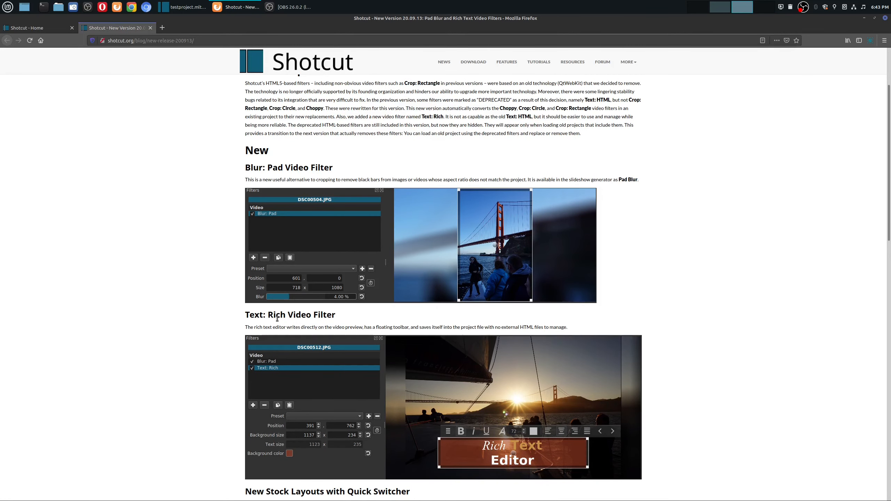
scroll(639, 358, "down", 1)
scroll(639, 358, "down", 1)
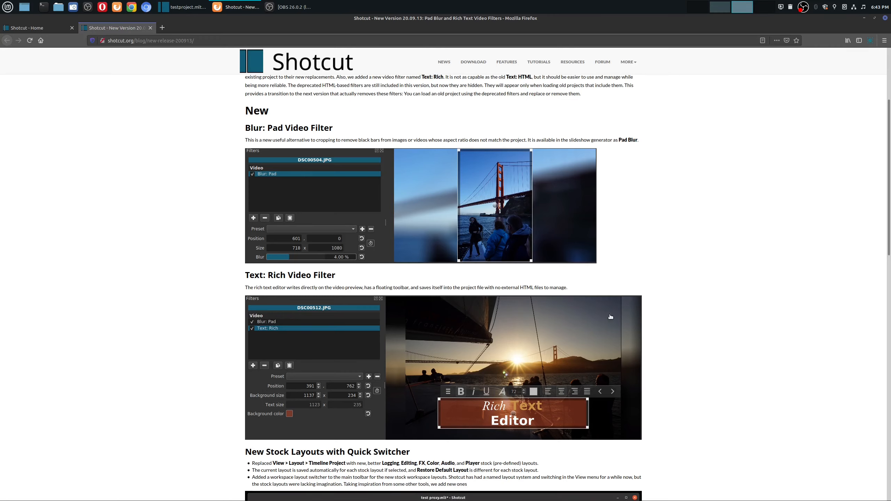
Switch to the Shotcut editor and add a Text: Rich filter to the ExponentialGrowthIntro.MP4 clip.
left_click(188, 9)
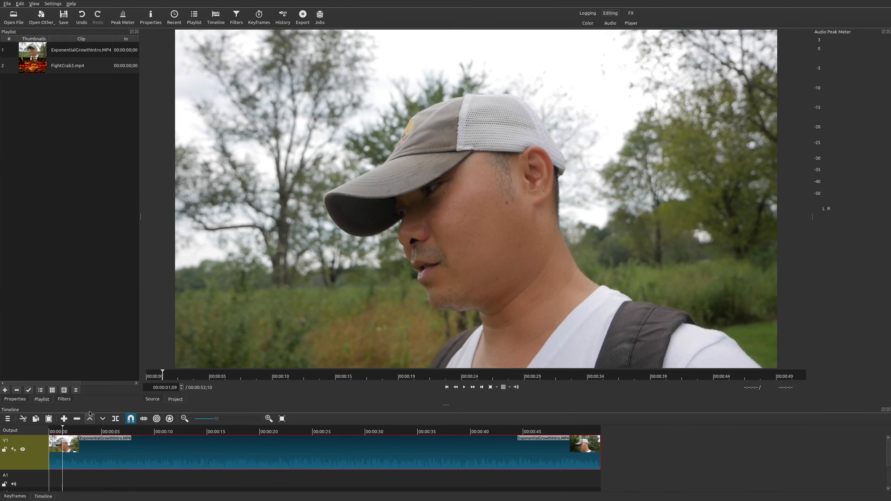
left_click(64, 400)
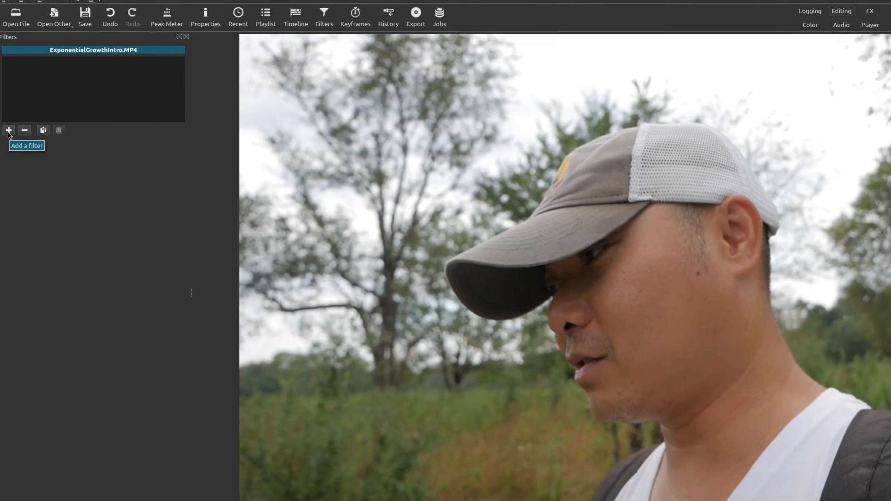
left_click(8, 99)
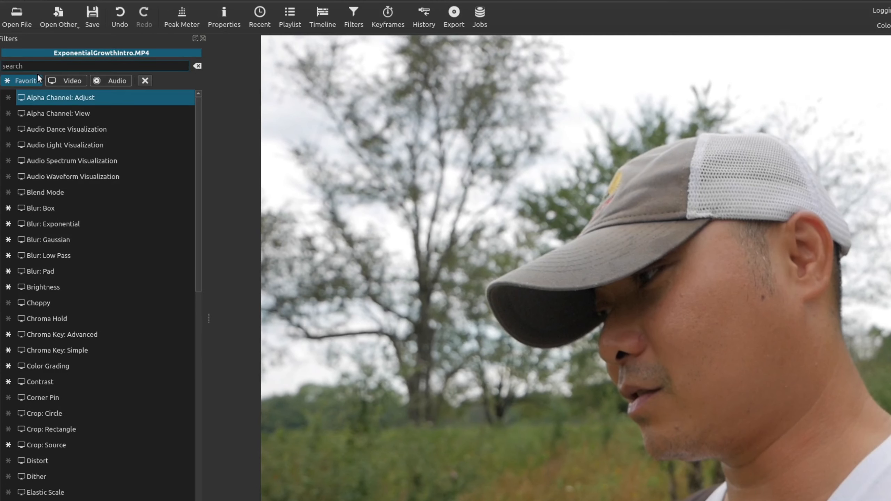
type("text")
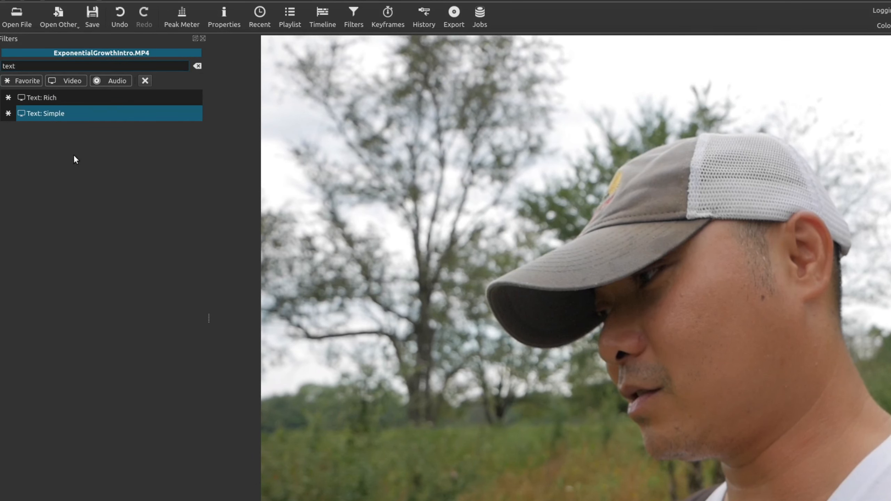
left_click(84, 101)
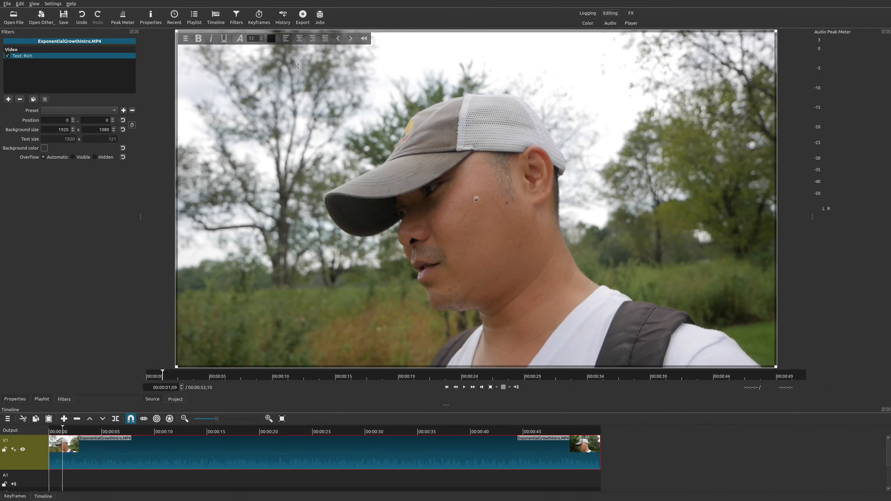
Insert "Welcome" into the overlay text and recolor the whole text bright red.
left_click(388, 43)
type("Welcome")
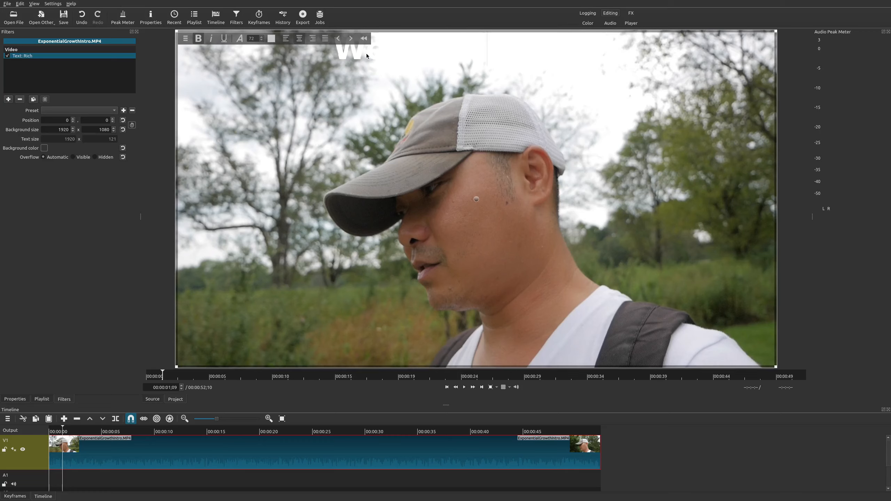
key("ctrl+a")
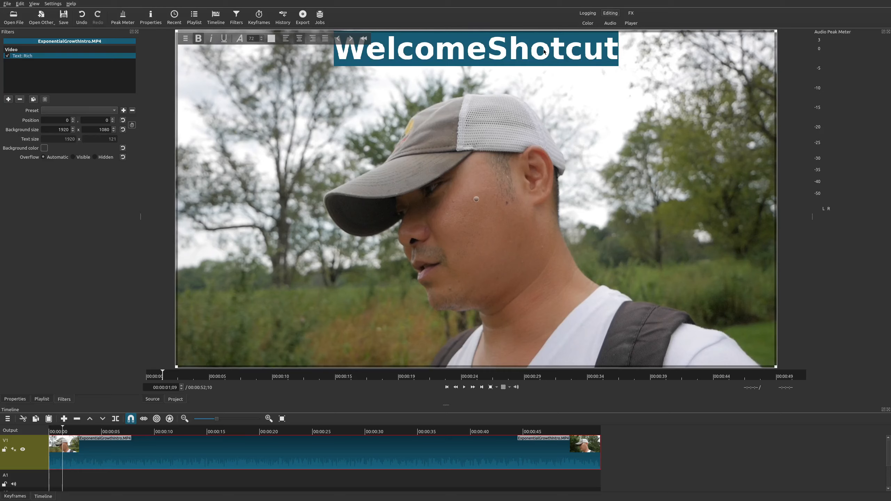
left_click(273, 38)
left_click(372, 210)
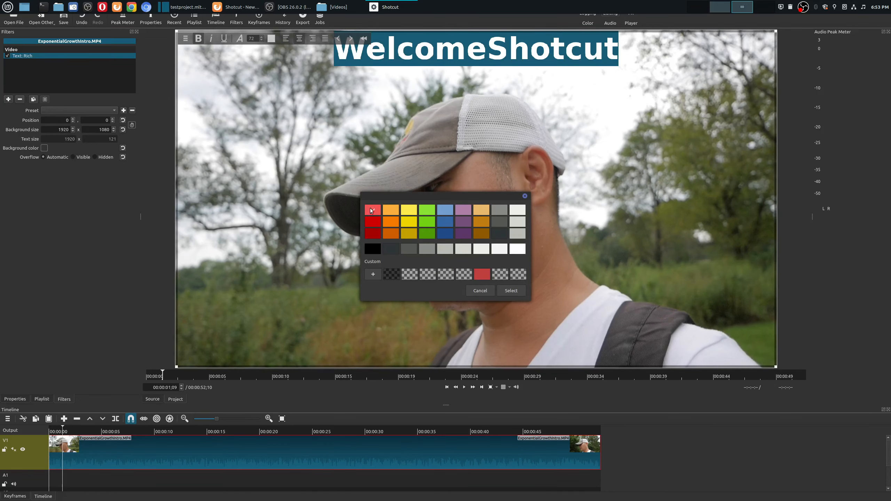
left_click(511, 291)
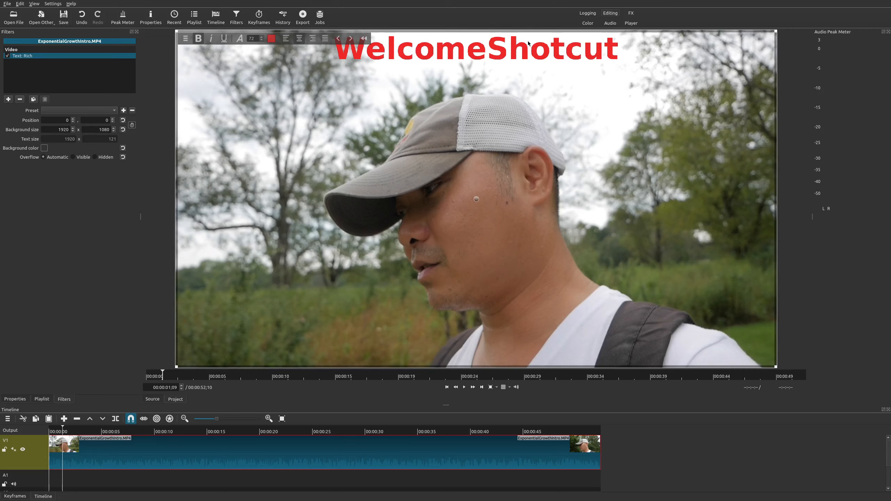
Replace "Shotcut" in the overlay text so that it reads "Welcome Geeks!".
double_click(489, 55)
left_click(488, 55)
left_click_drag(490, 55, 680, 51)
key("BackSpace")
type("Geek")
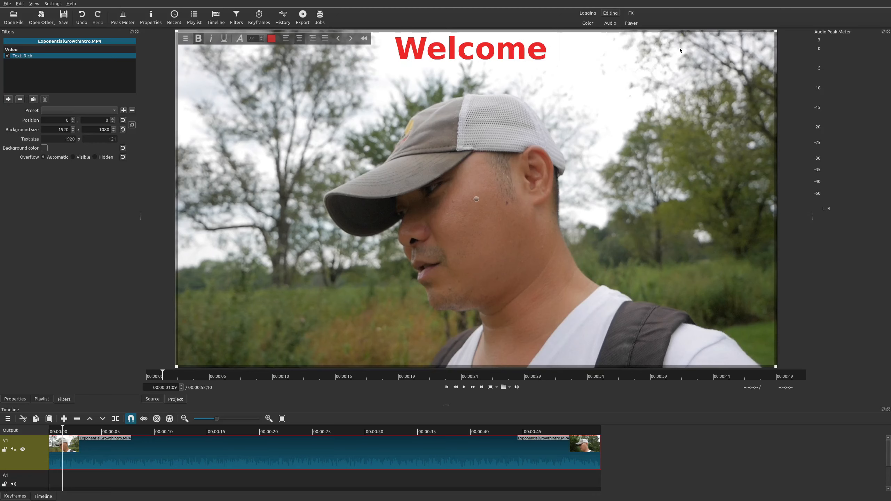
type("s!")
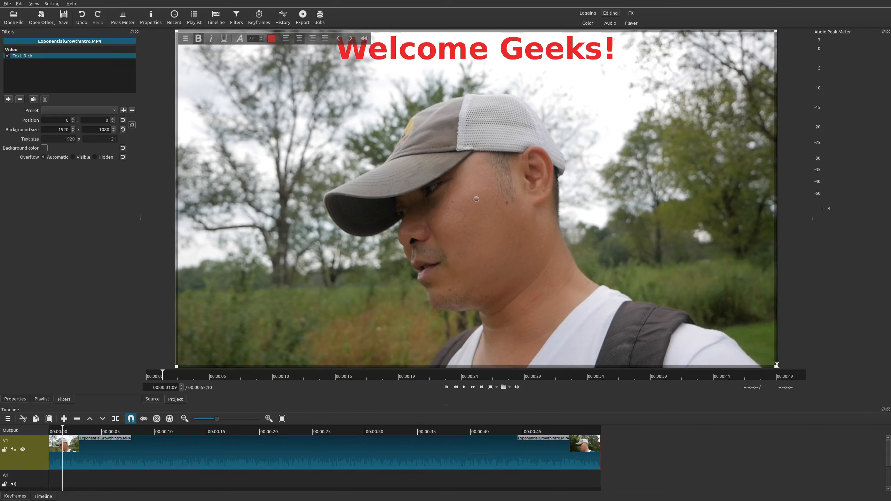
Shrink the text box to about 1120 x 141 and move it to the video's lower edge at about -84, 950.
left_click_drag(776, 366, 521, 67)
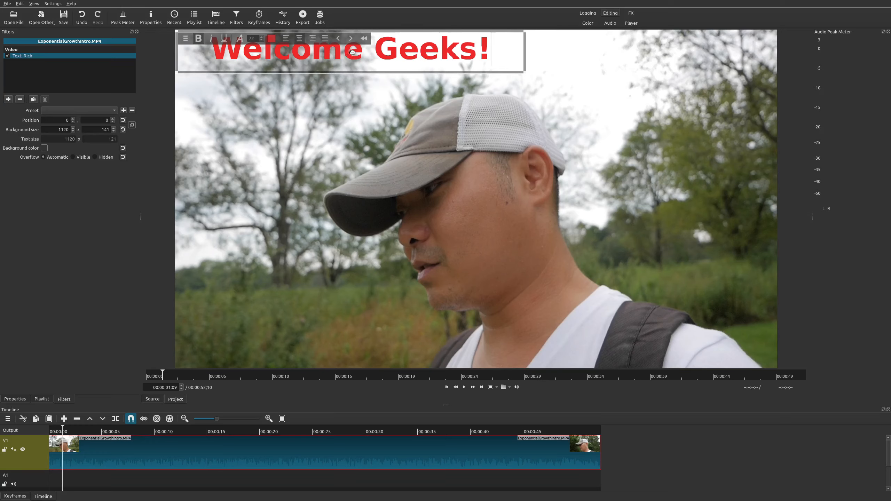
left_click_drag(353, 52, 328, 353)
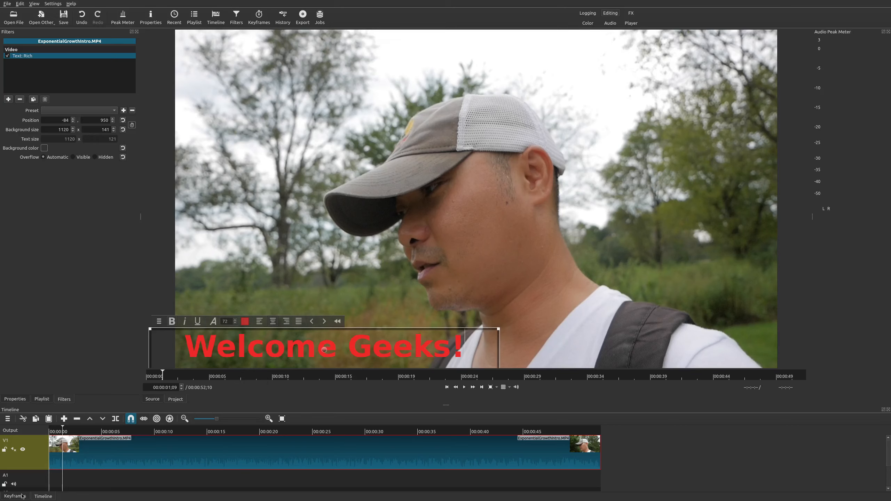
Reselect the ExponentialGrowthIntro.MP4 clip on track V1 and move its text box up to about position 54, 791.
double_click(28, 477)
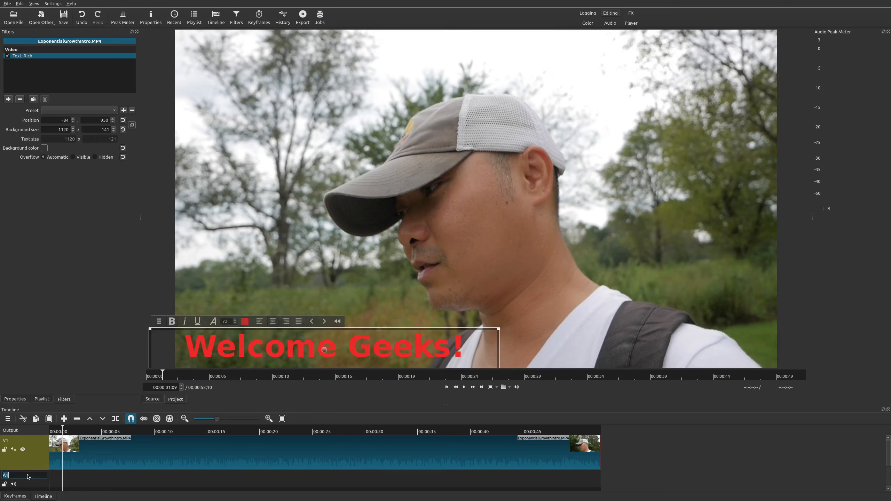
left_click(42, 488)
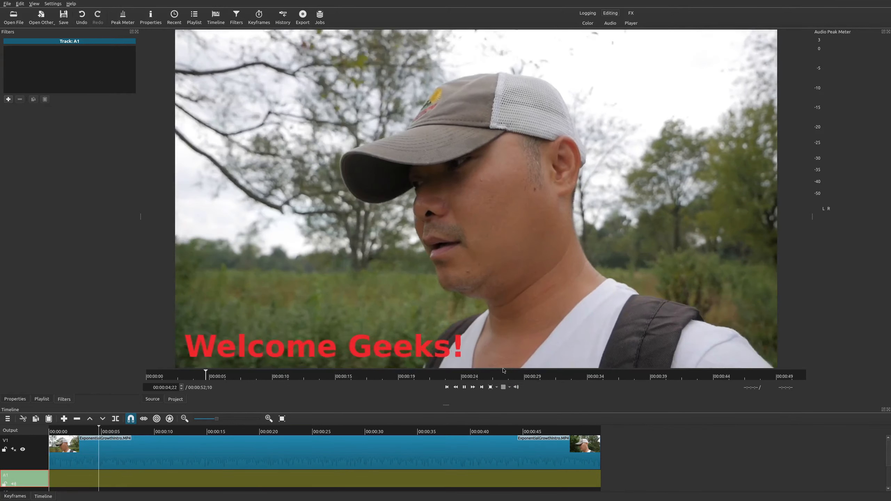
left_click(120, 451)
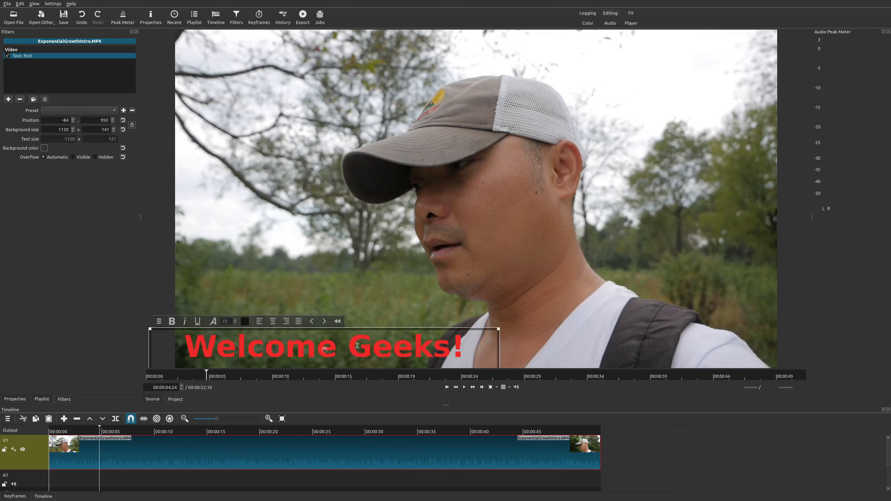
left_click_drag(325, 349, 368, 300)
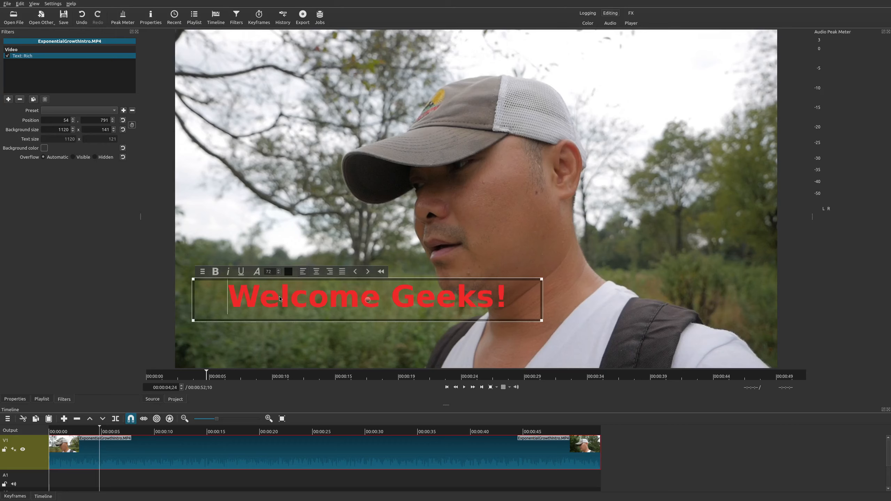
Make the whole "Welcome Geeks!" text bold italic, trying underline on it and removing it again.
left_click_drag(228, 297, 573, 301)
left_click(518, 304)
key("ctrl+a")
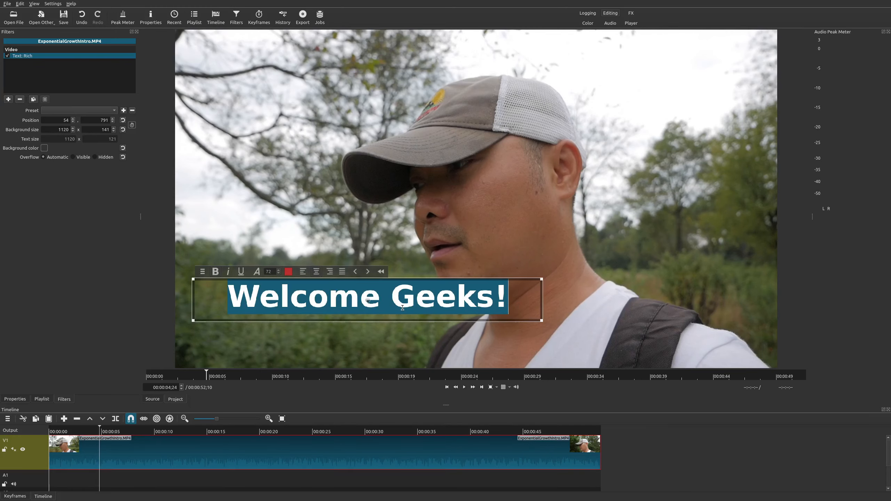
left_click(217, 273)
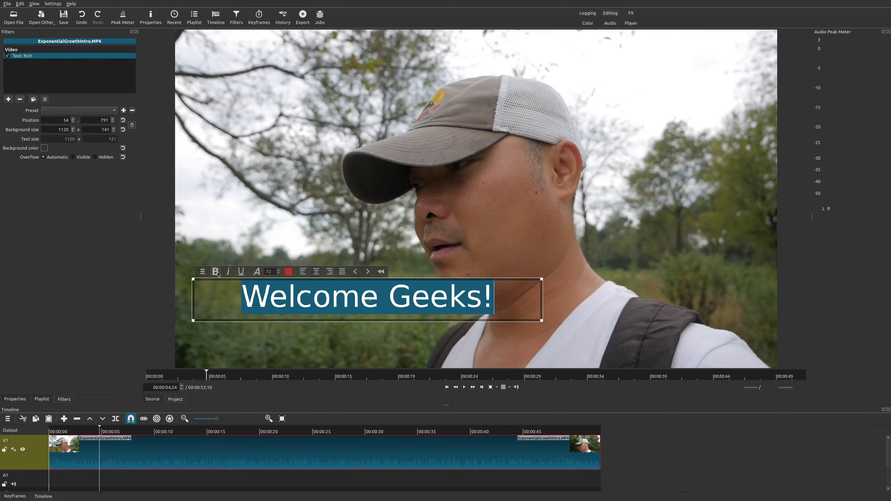
left_click(217, 273)
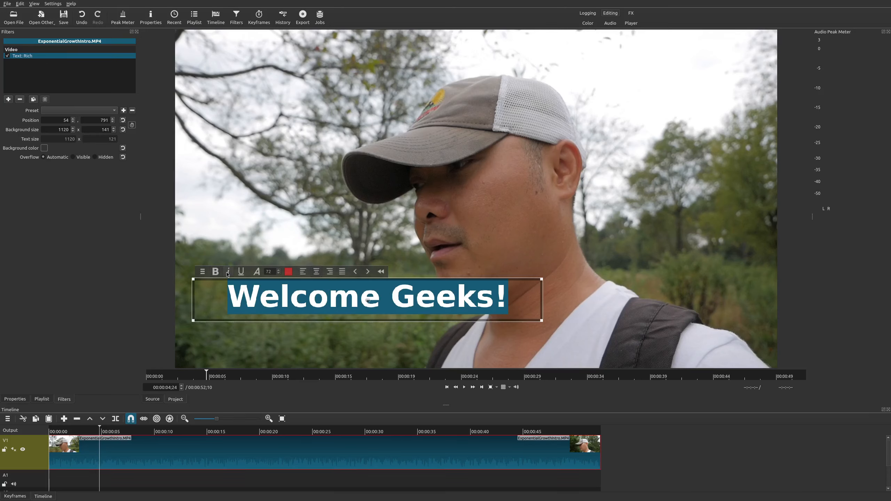
left_click(228, 273)
left_click(240, 273)
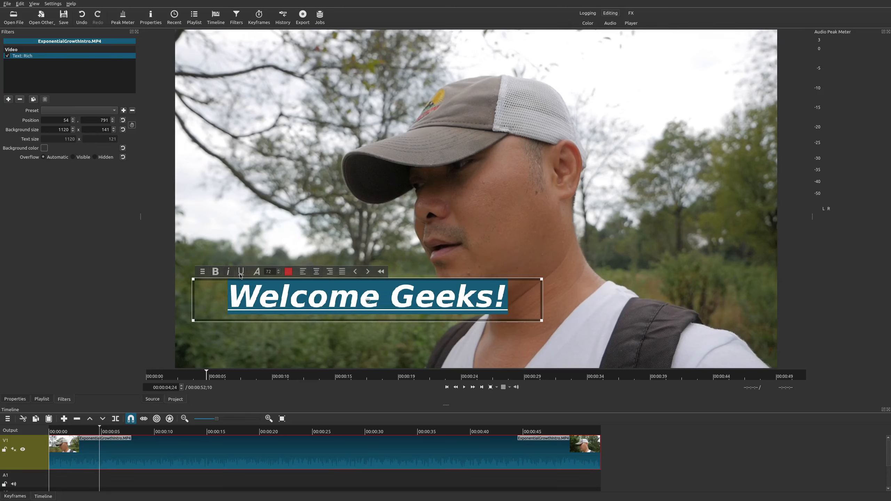
left_click(240, 273)
Change the font of the "Welcome Geeks!" text to Dyuthi Bold at size 72.
left_click(259, 272)
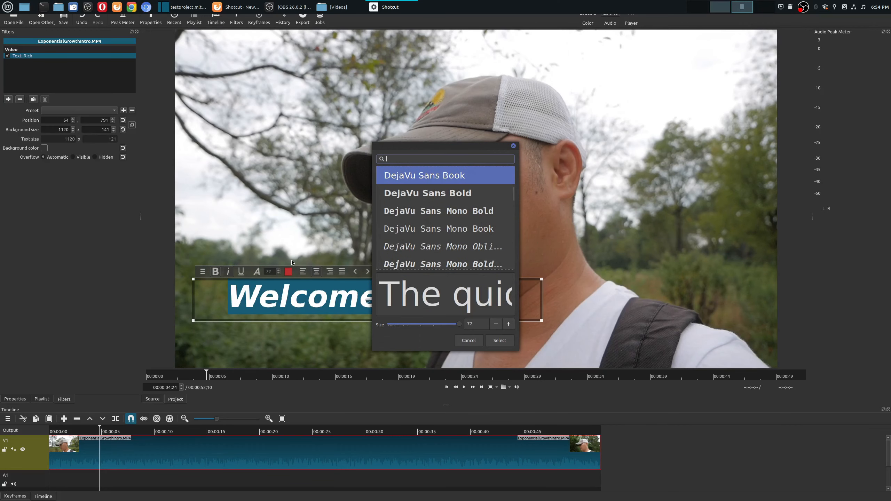
scroll(439, 223, "down", 3)
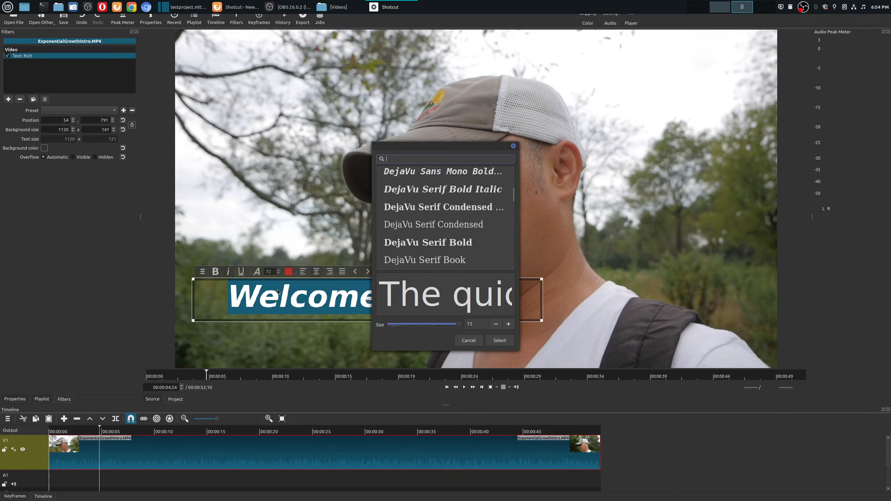
scroll(461, 237, "down", 6)
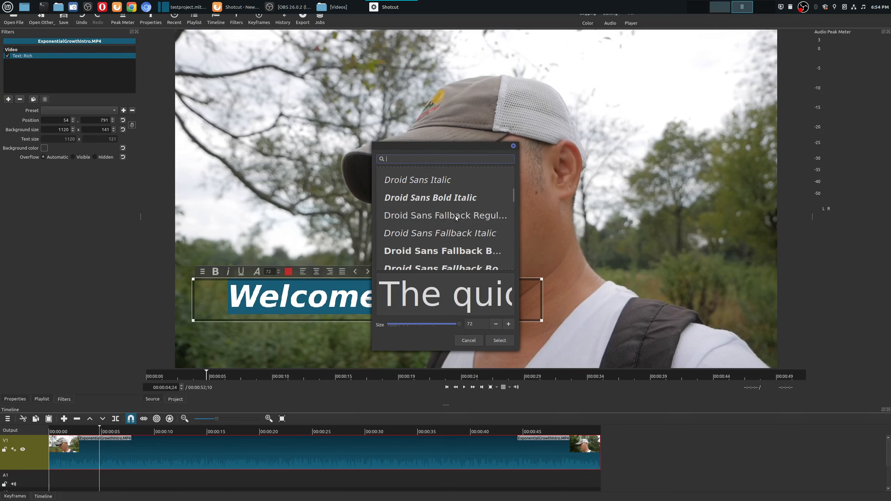
scroll(456, 216, "down", 5)
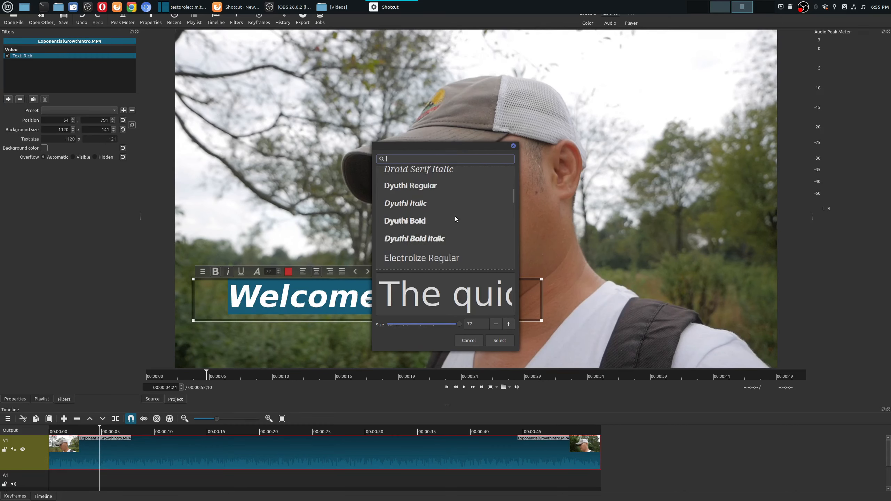
left_click(408, 225)
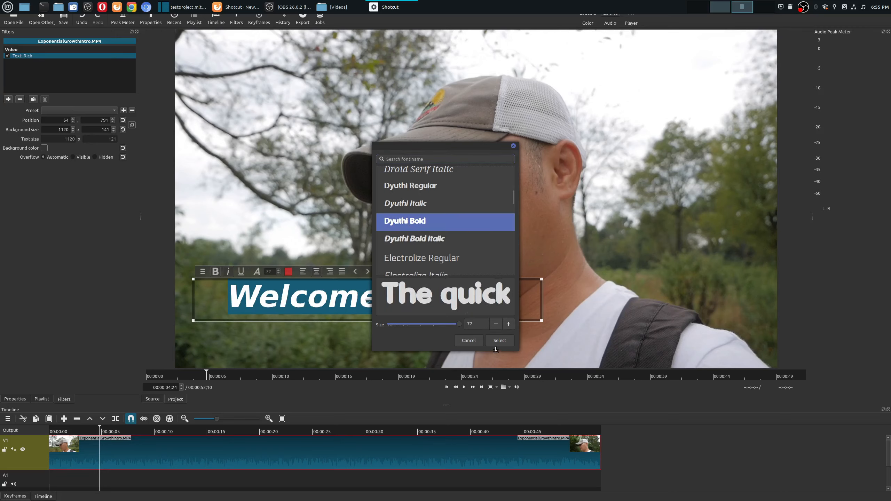
left_click(509, 340)
left_click(376, 296)
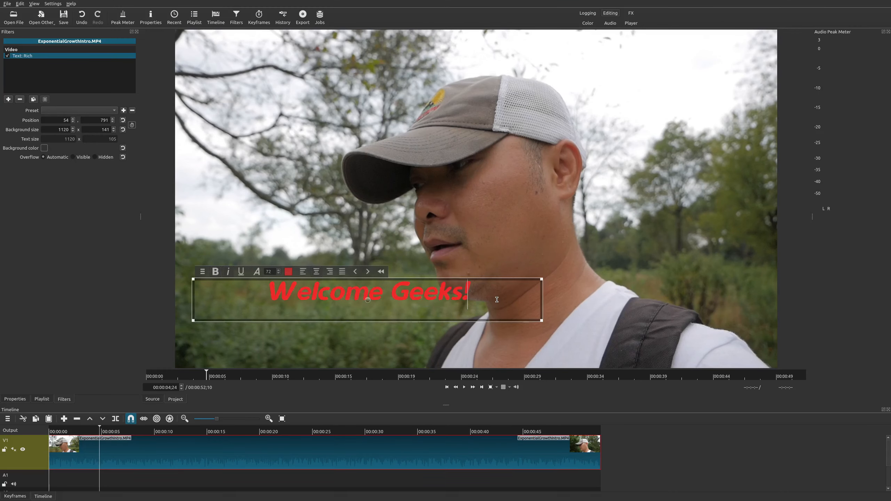
Set the text size of the entire "Welcome Geeks!" line to 100.
triple_click(305, 294)
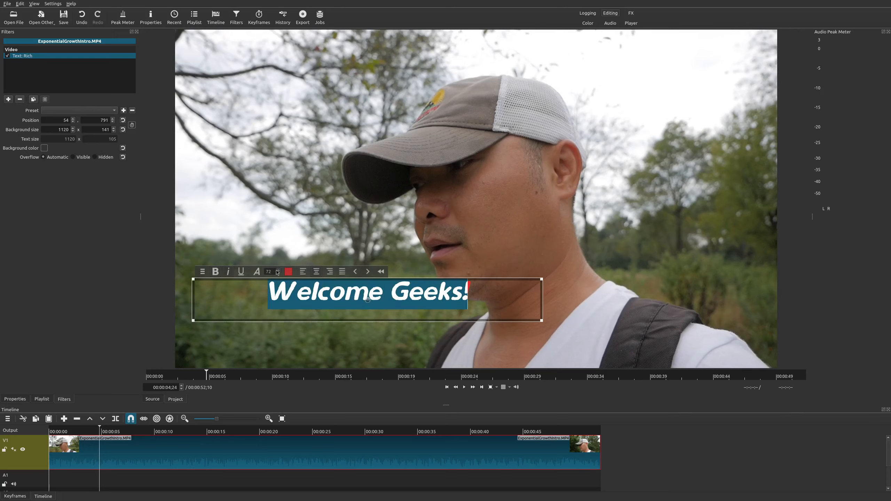
type("100")
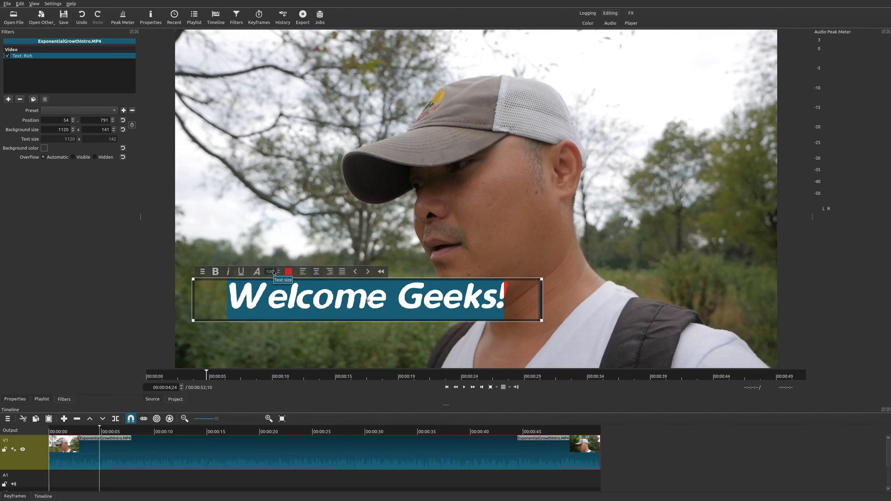
key("Return")
left_click(305, 299)
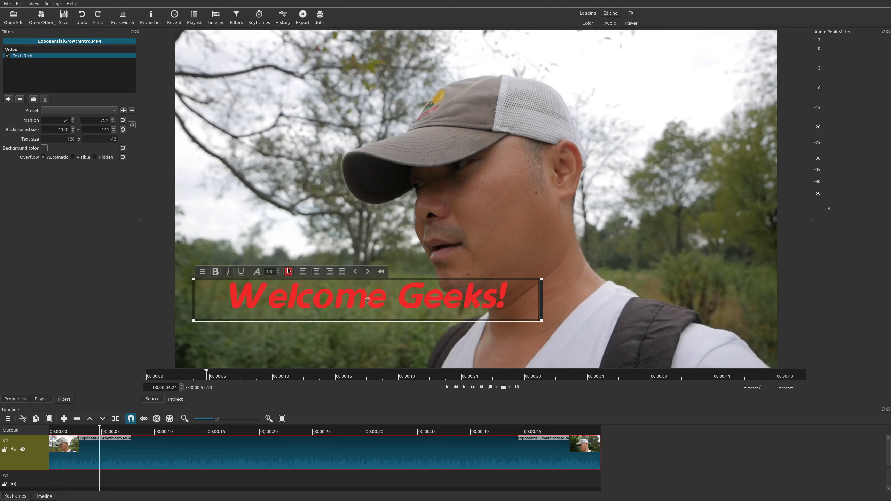
left_click(288, 271)
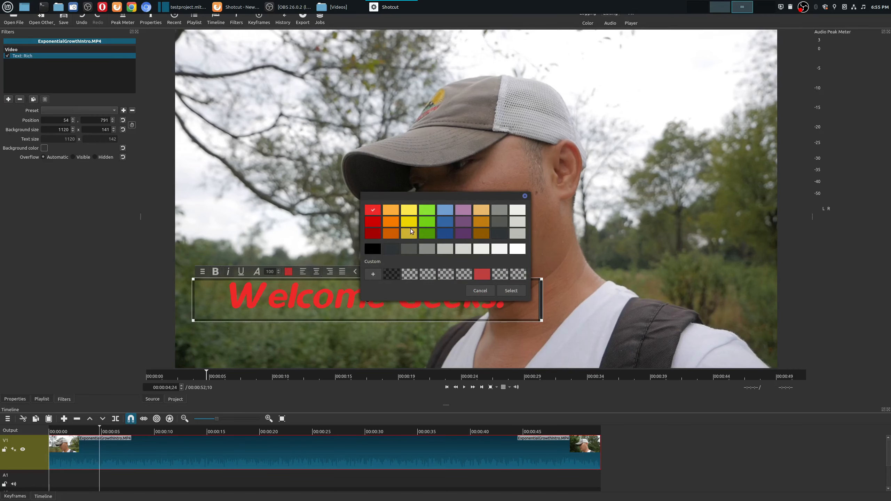
left_click(372, 274)
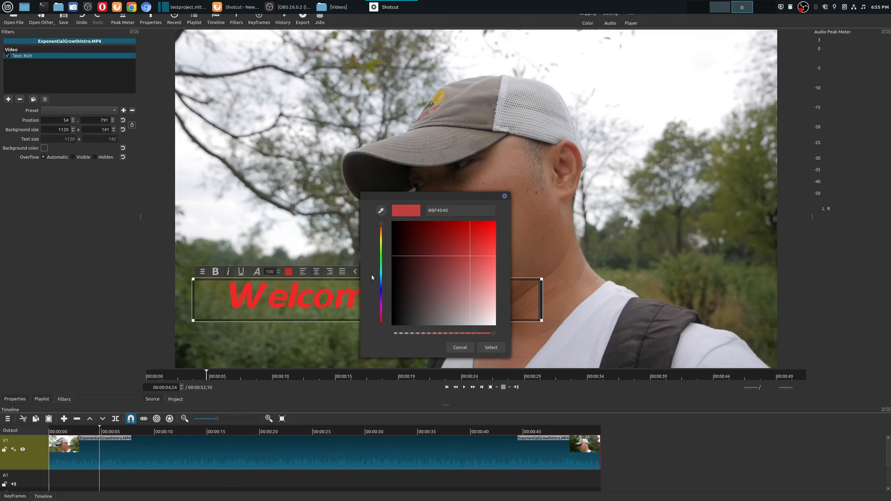
left_click(454, 348)
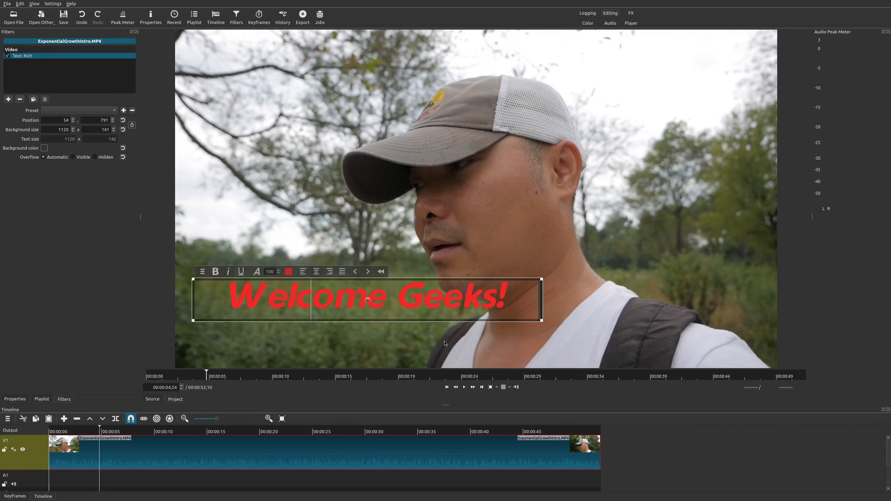
Try the left, center, right and justify alignments on the "Welcome Geeks!" text, leaving it flush left.
left_click(303, 271)
left_click(320, 272)
left_click(329, 272)
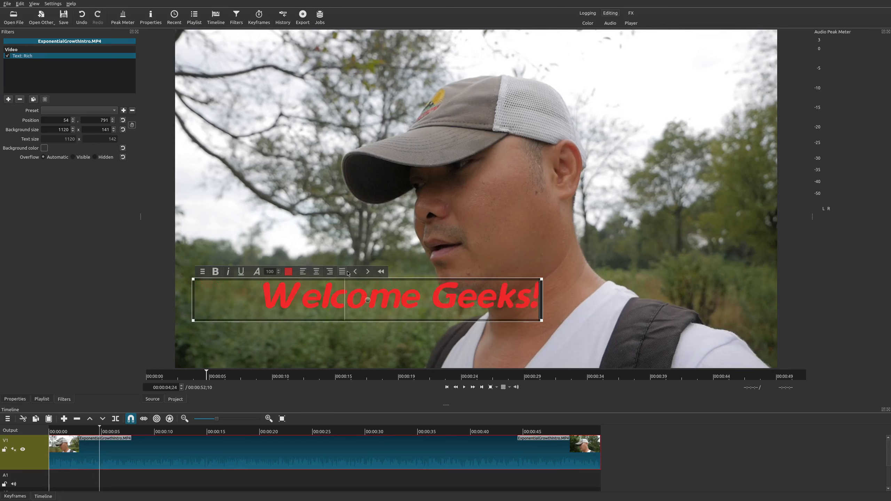
left_click(346, 273)
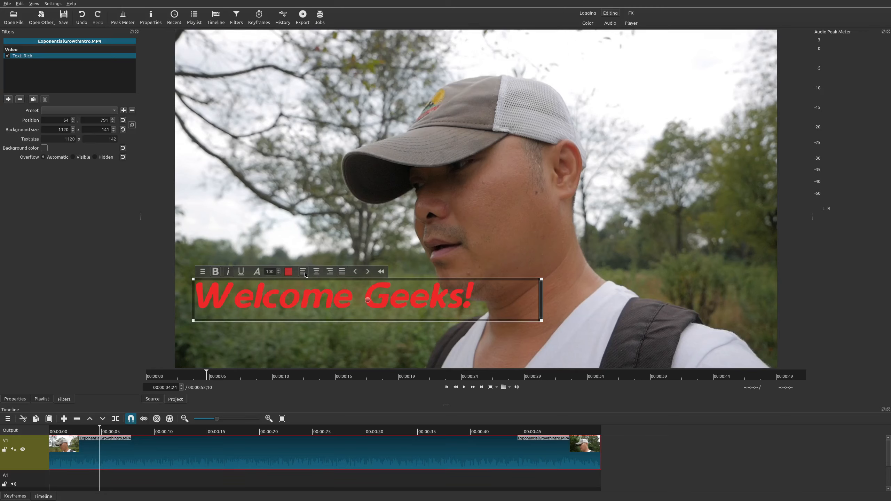
Indent the "Welcome Geeks!" text and remove the indent again, and collapse and re-expand the text formatting controls.
left_click(363, 273)
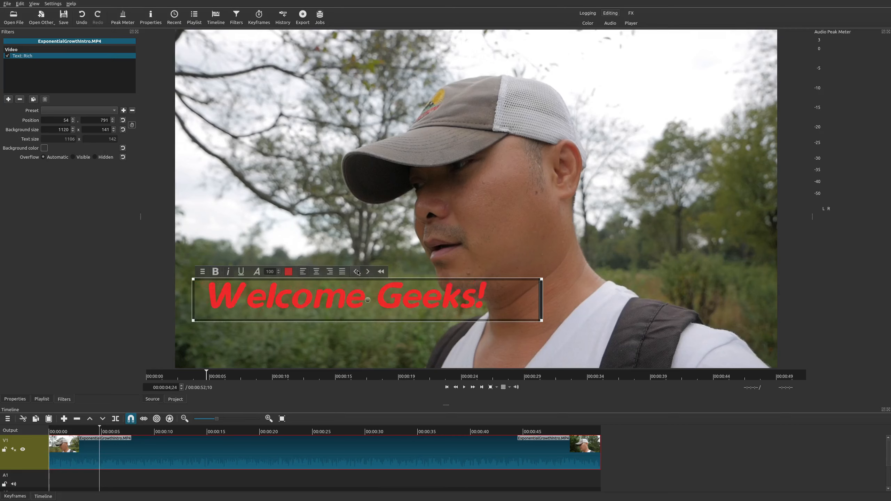
left_click(358, 272)
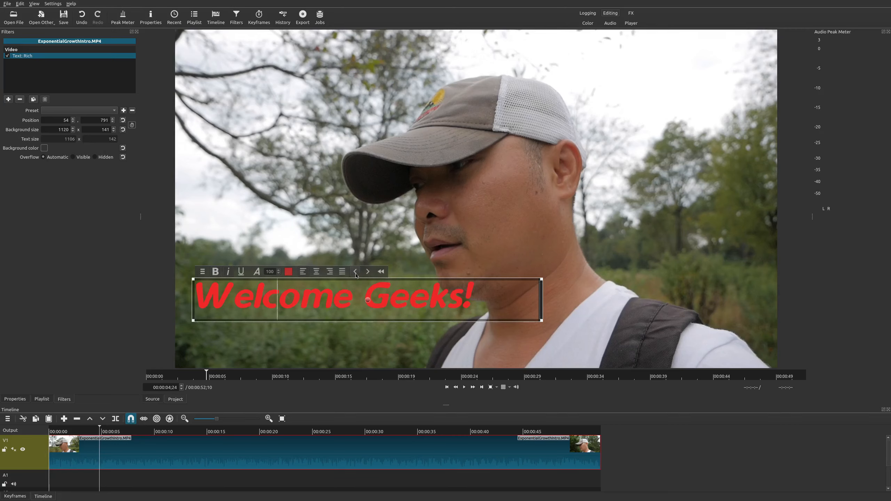
left_click(380, 274)
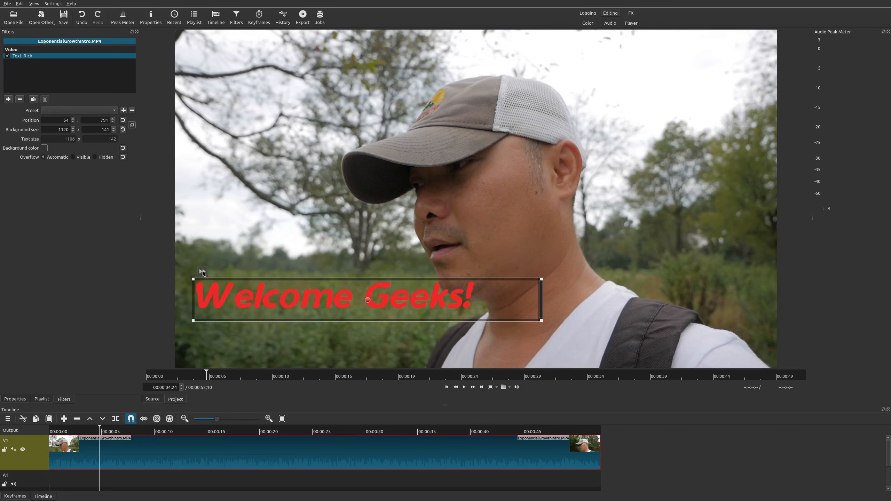
left_click(202, 271)
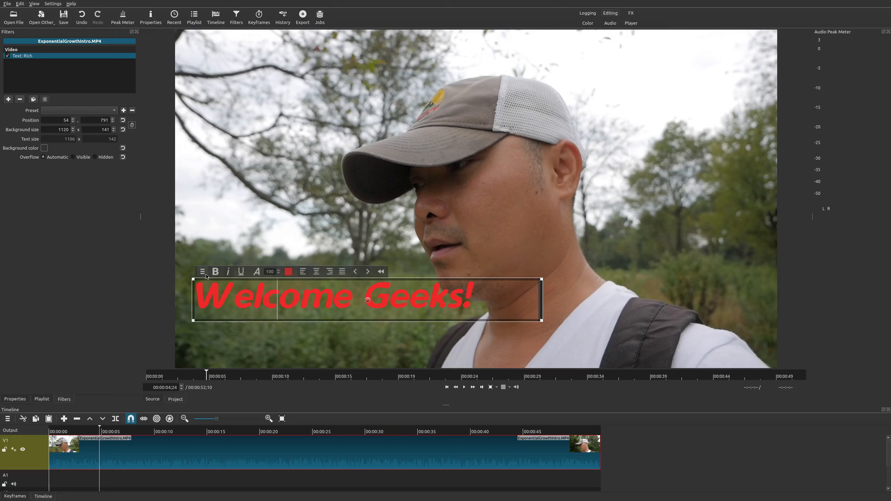
left_click(205, 273)
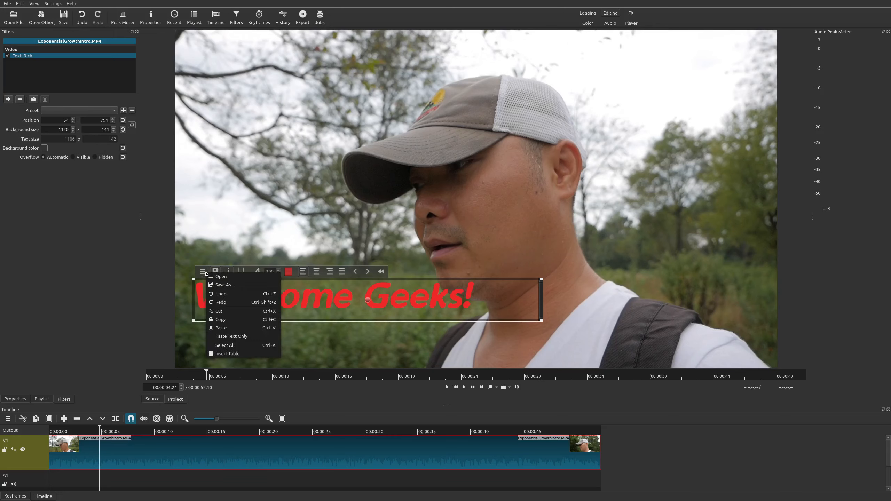
left_click(223, 286)
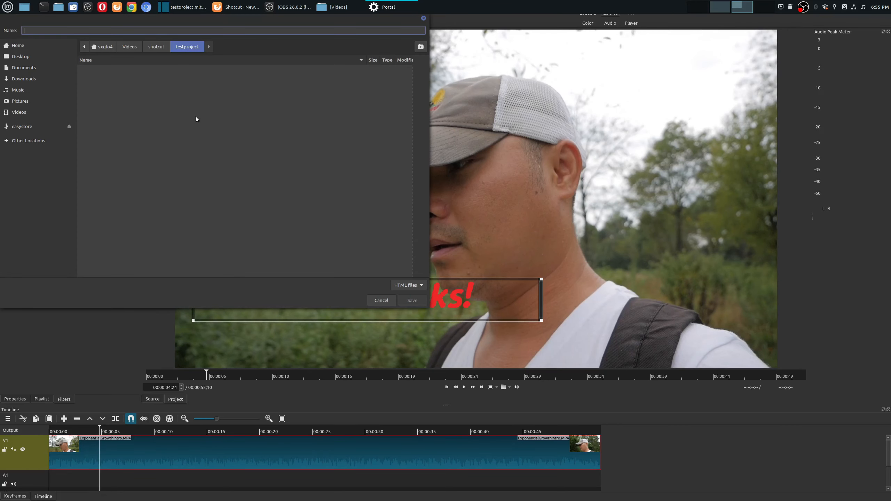
left_click(381, 300)
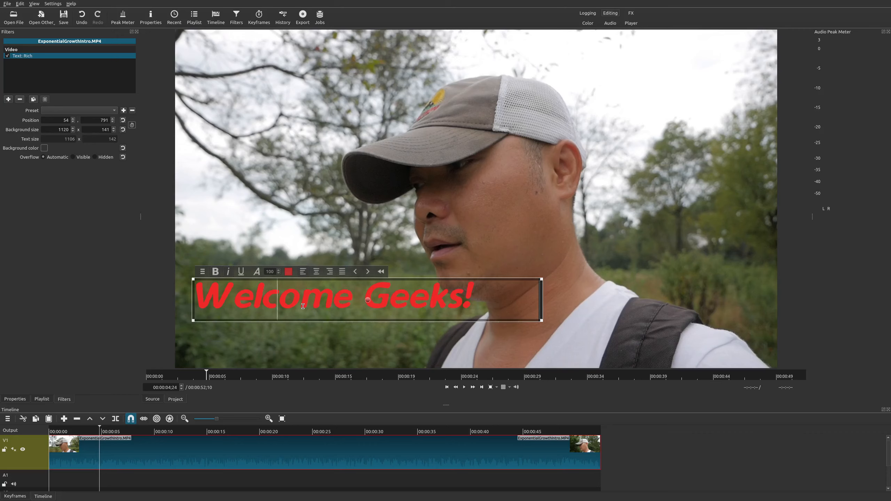
Insert a borderless table with 2 rows and 2 columns into the "Welcome Geeks!" text.
left_click(202, 272)
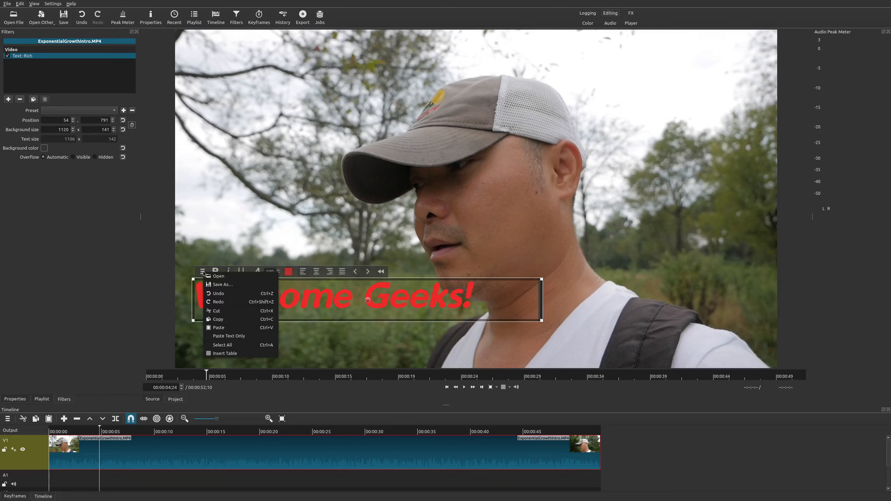
left_click(225, 353)
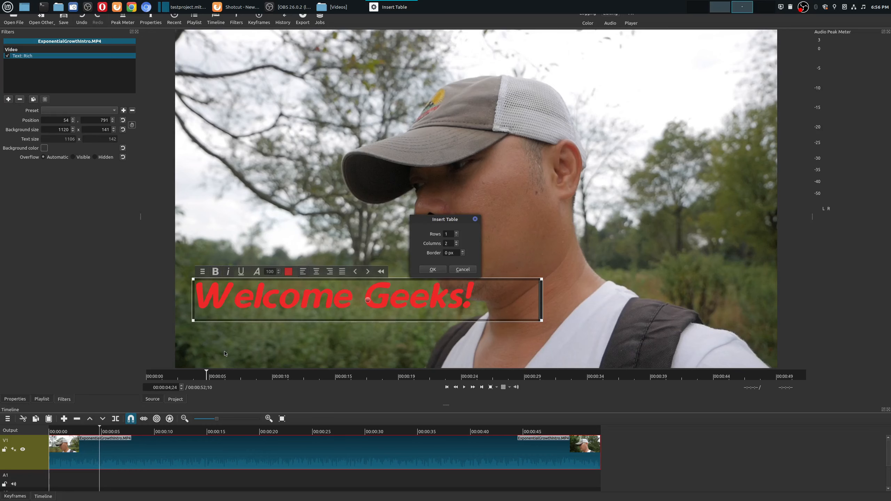
left_click(456, 233)
left_click(432, 269)
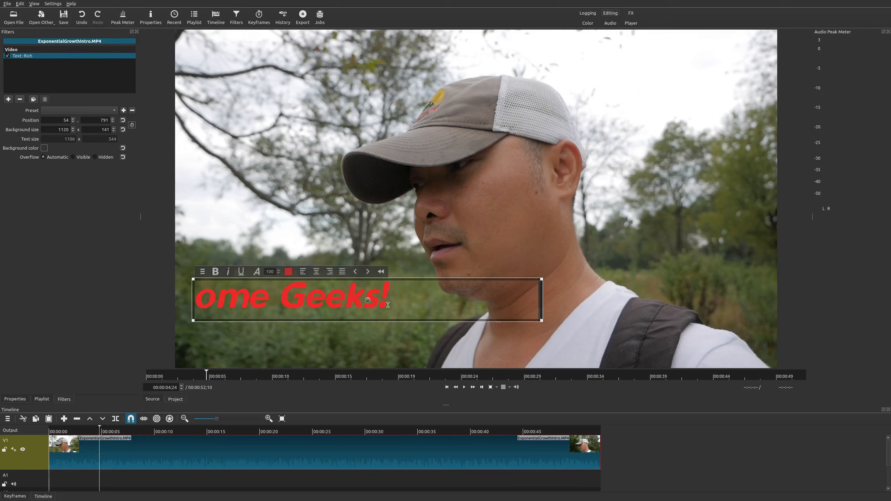
Move the text box up to about position 68, 170 and enlarge it to about 1467 x 686.
left_click_drag(367, 300, 388, 204)
left_click_drag(389, 167, 372, 104)
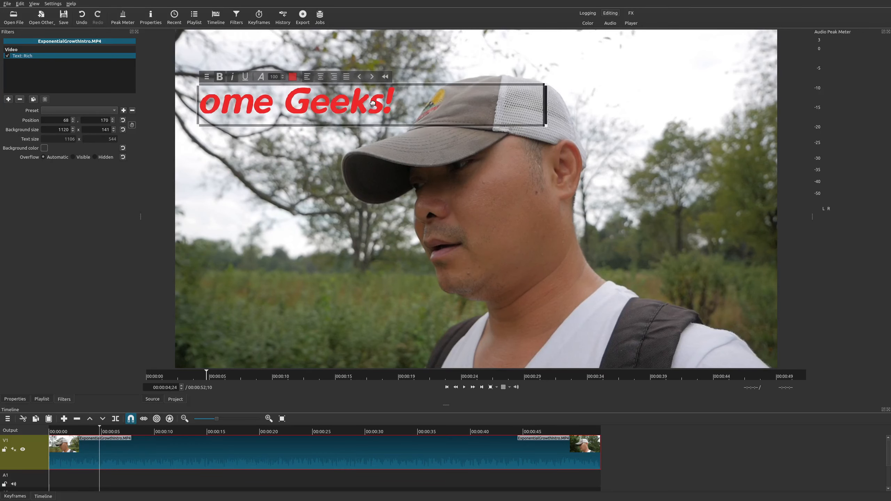
left_click_drag(548, 124, 656, 299)
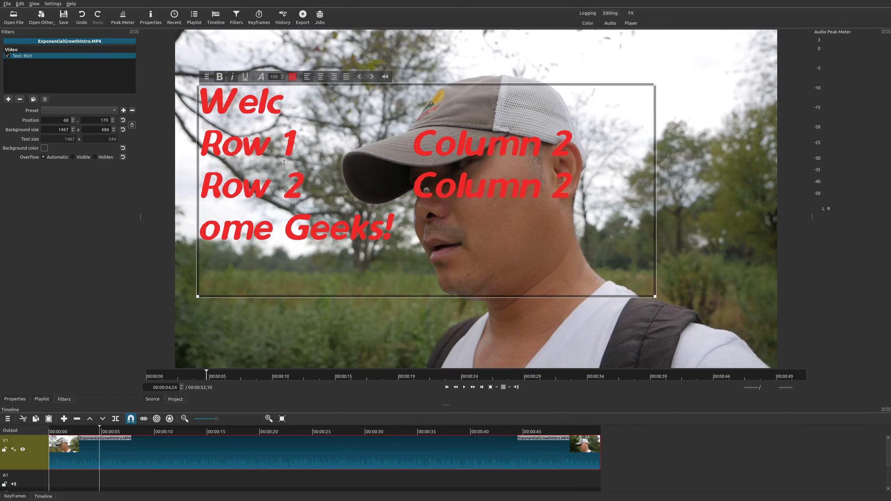
triple_click(275, 109)
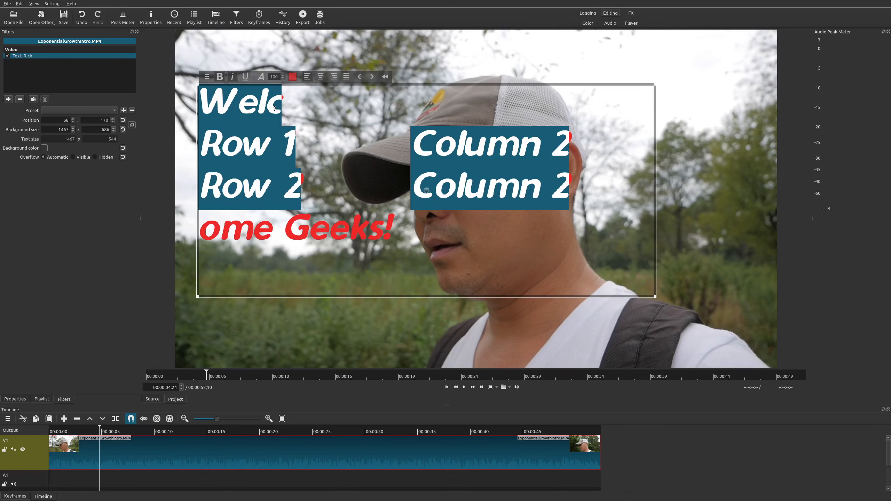
left_click(309, 175)
Insert a second table with 2 rows, 2 columns and a visible border into the text.
left_click(207, 77)
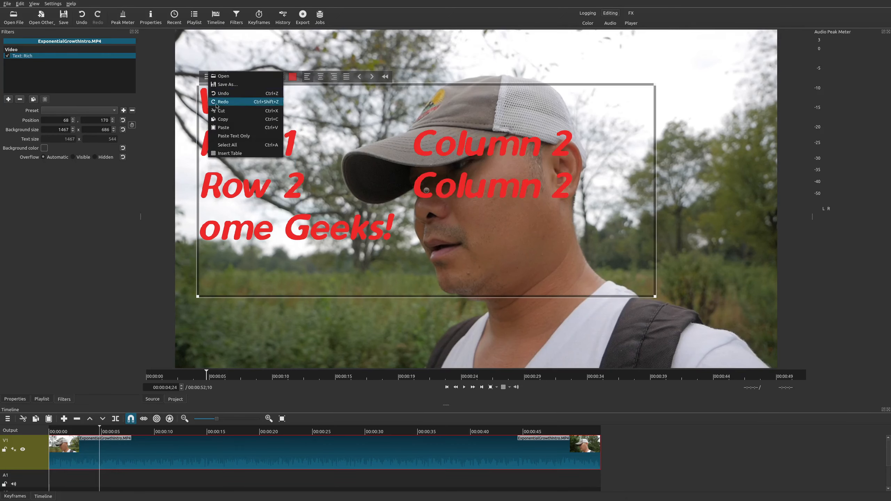
left_click(237, 156)
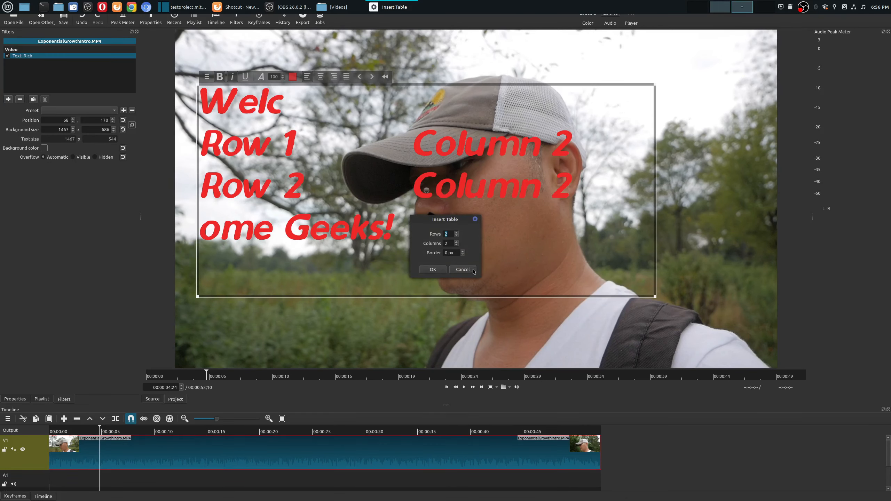
left_click(463, 251)
left_click(432, 270)
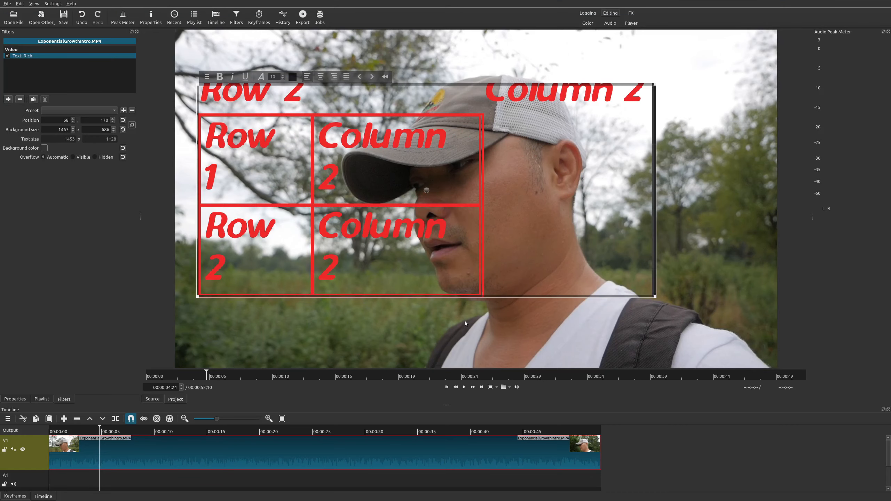
scroll(467, 186, "up", 3)
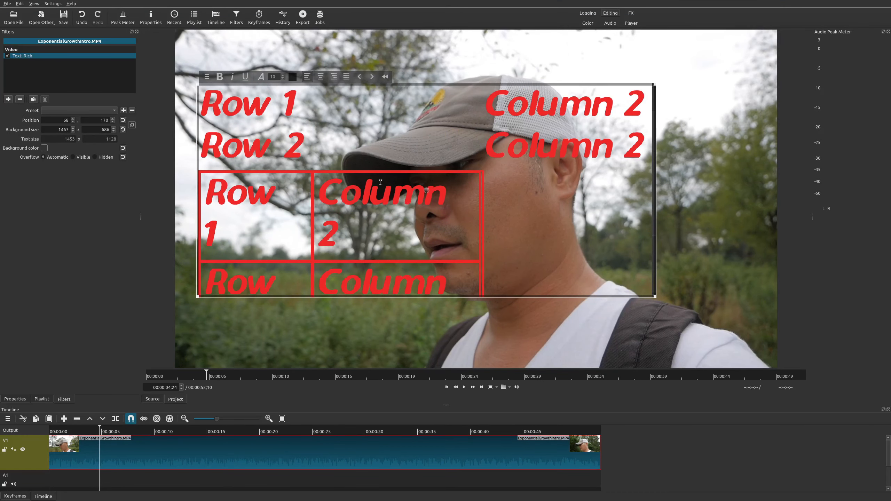
Undo both table insertions in the text.
left_click(207, 76)
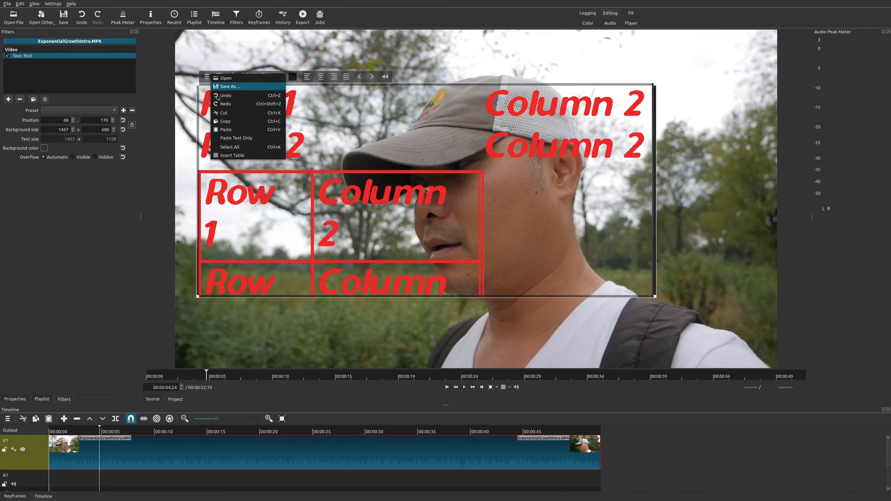
left_click(223, 98)
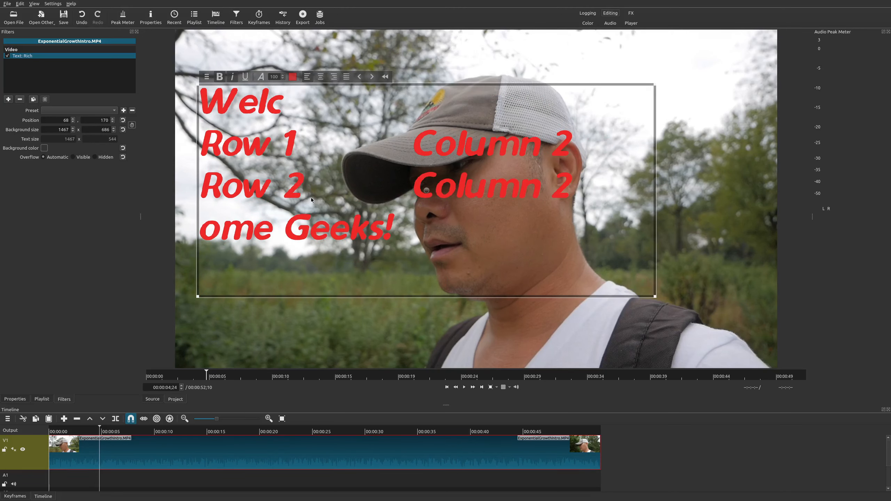
key("ctrl+z")
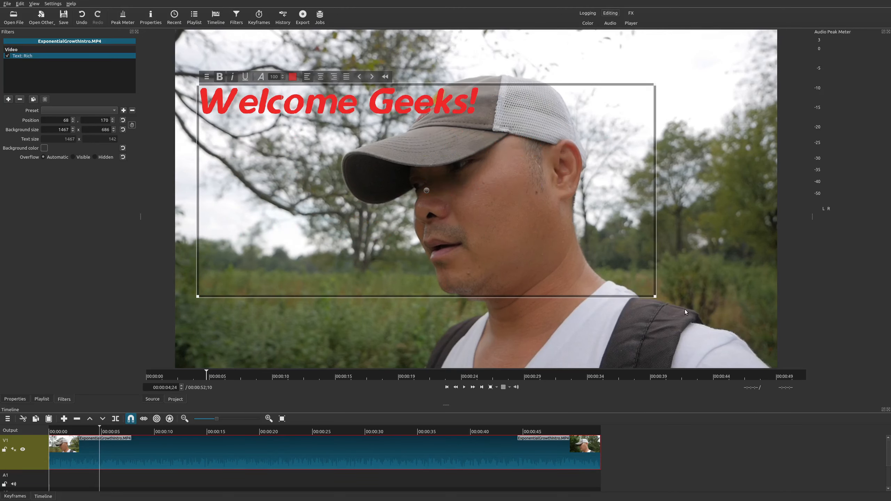
Shrink the text box to about 1362 x 140 and move it down to about position 29, 906.
left_click_drag(655, 297, 614, 118)
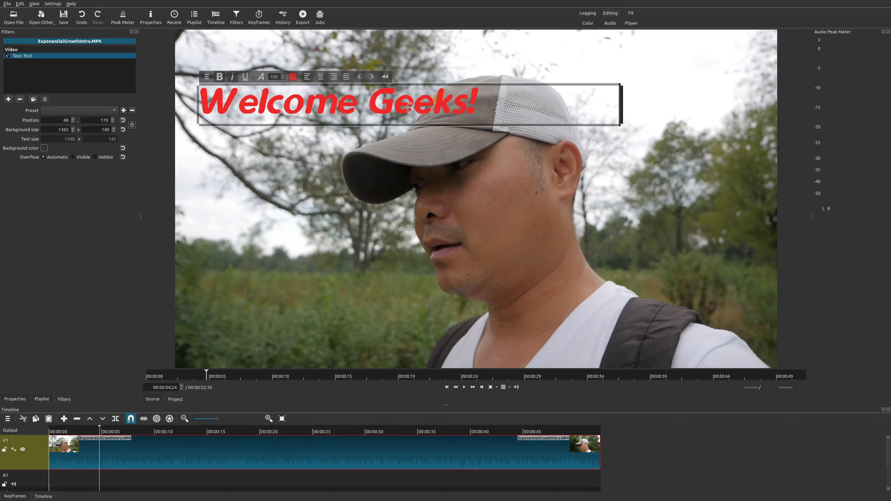
left_click_drag(409, 109, 398, 336)
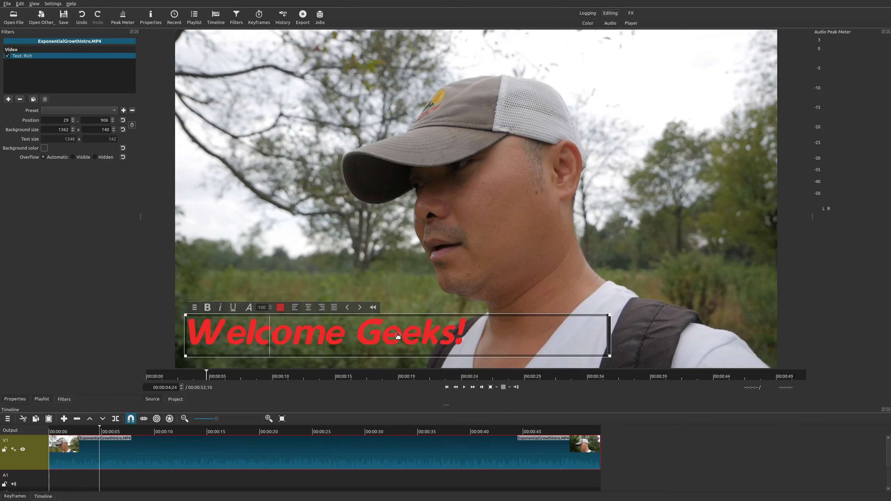
Set the text background color to black and shrink the box around the title to about 941 x 117.
left_click(44, 148)
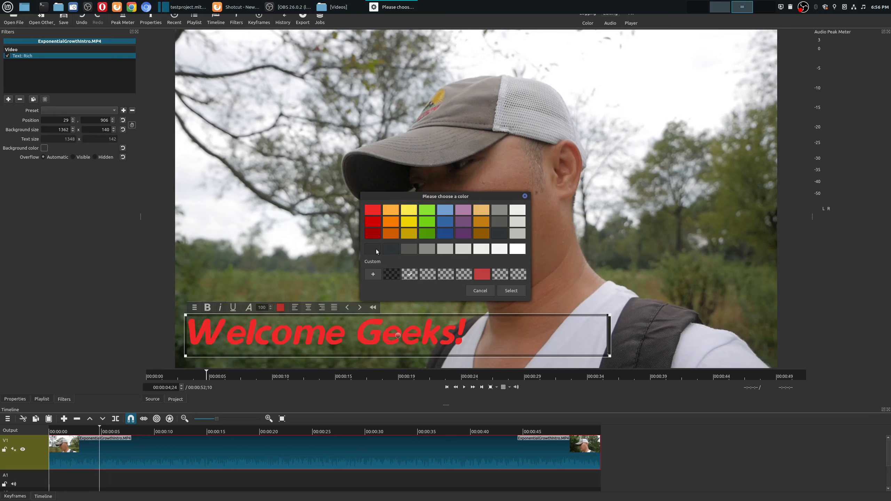
left_click(376, 249)
left_click(509, 291)
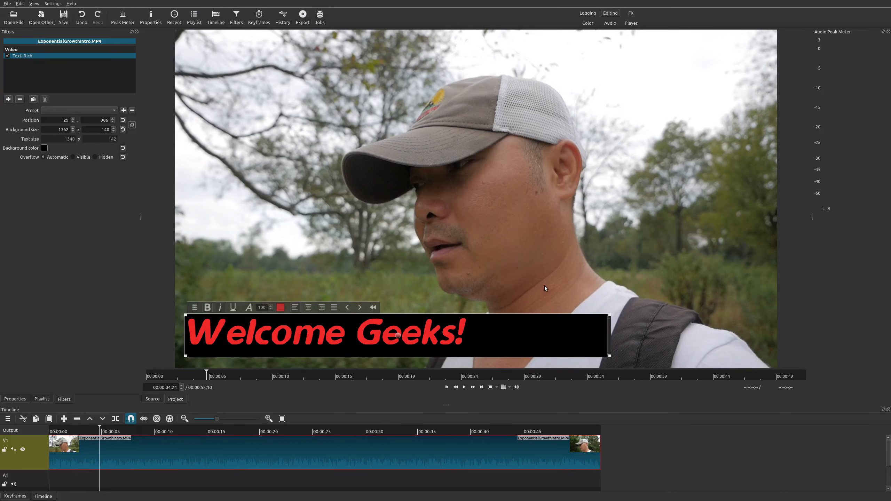
left_click_drag(610, 357, 478, 349)
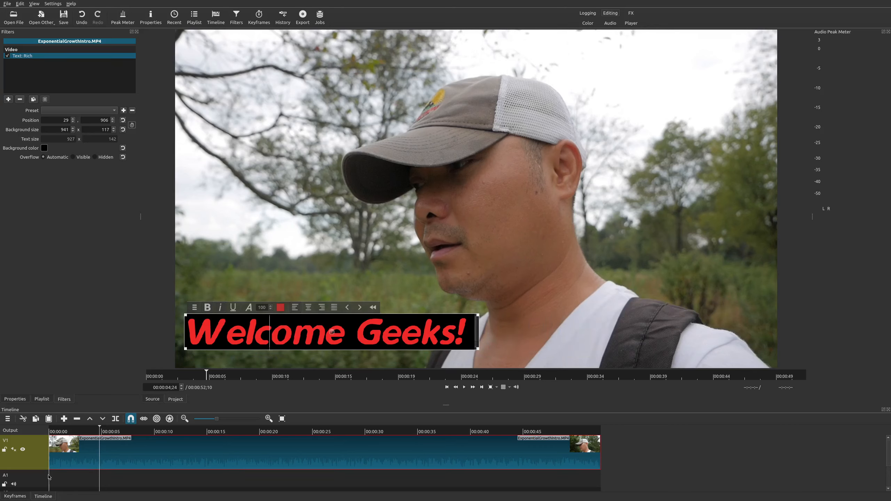
Preview the title with the clip deselected, reselect the clip, and try Visible and Hidden overflow before restoring Automatic.
left_click(34, 478)
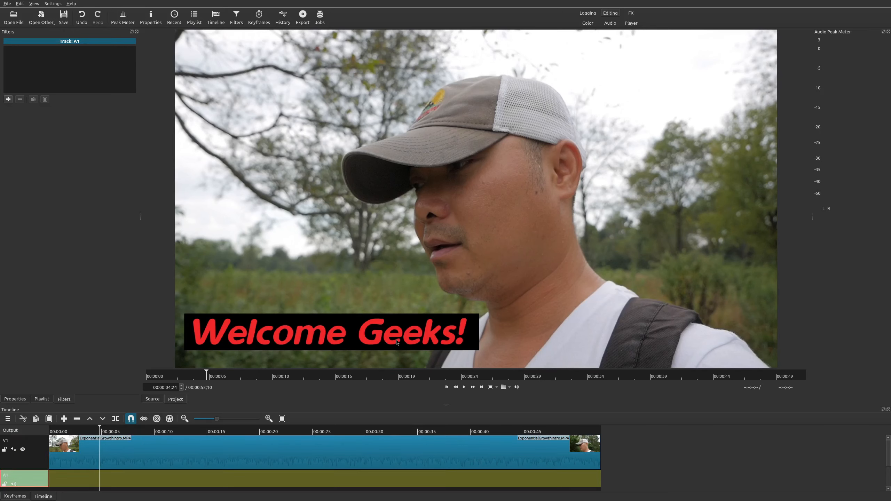
left_click(133, 460)
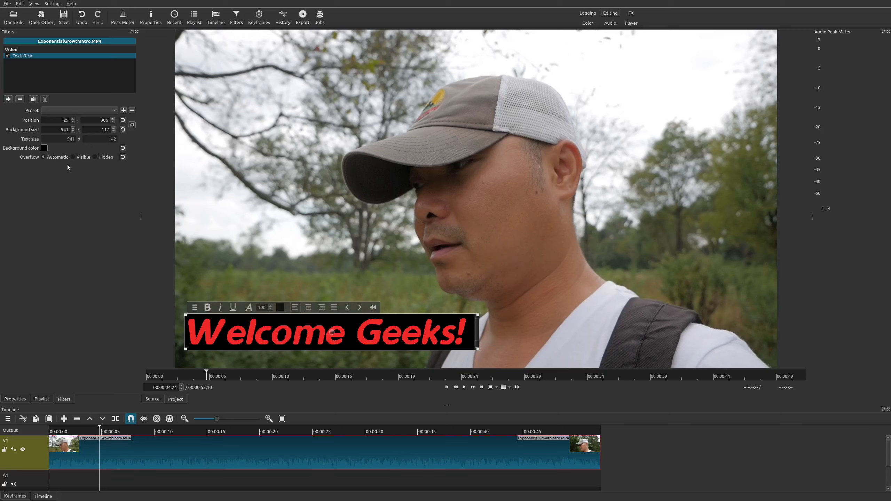
left_click(74, 157)
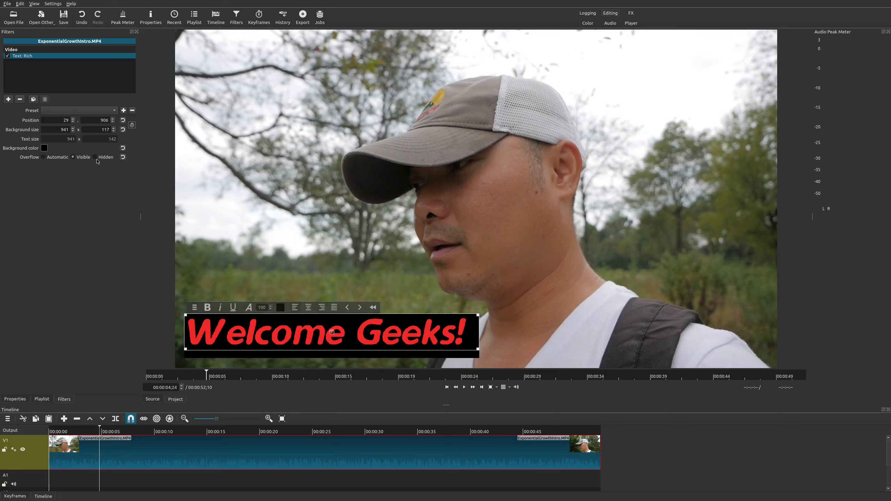
left_click(95, 157)
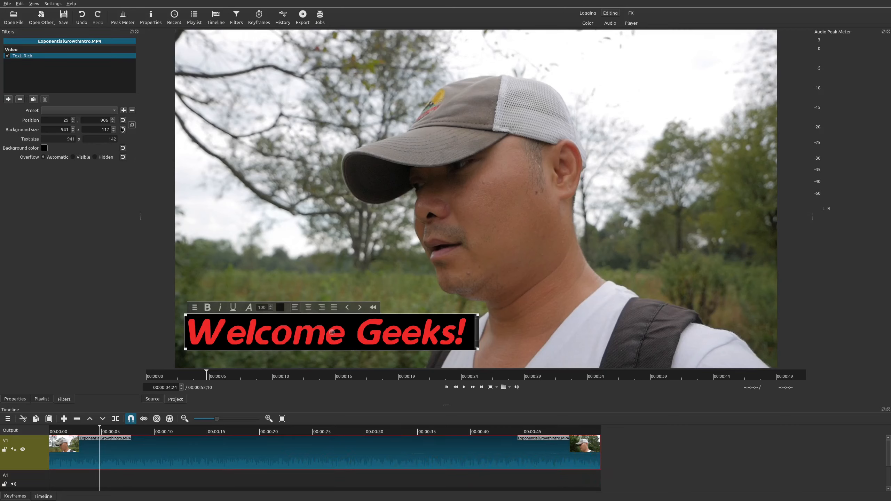
Apply the Lower Third preset to the title and make the text background color transparent.
left_click(104, 112)
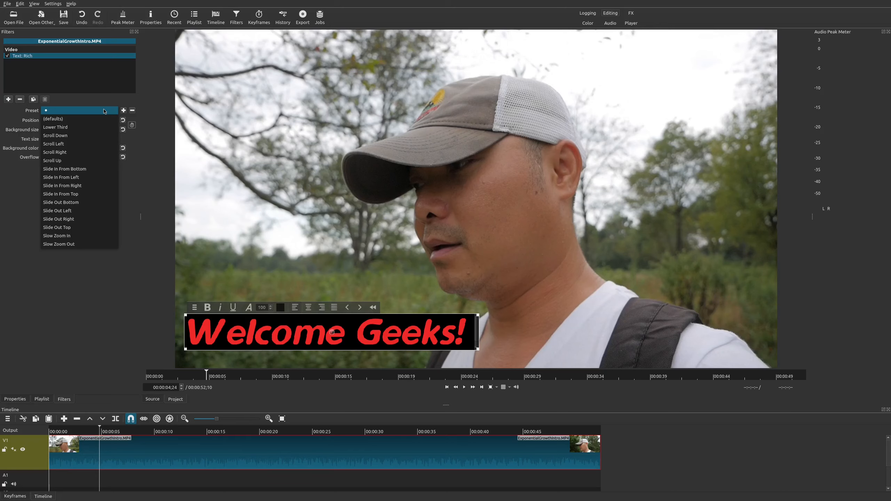
left_click(92, 128)
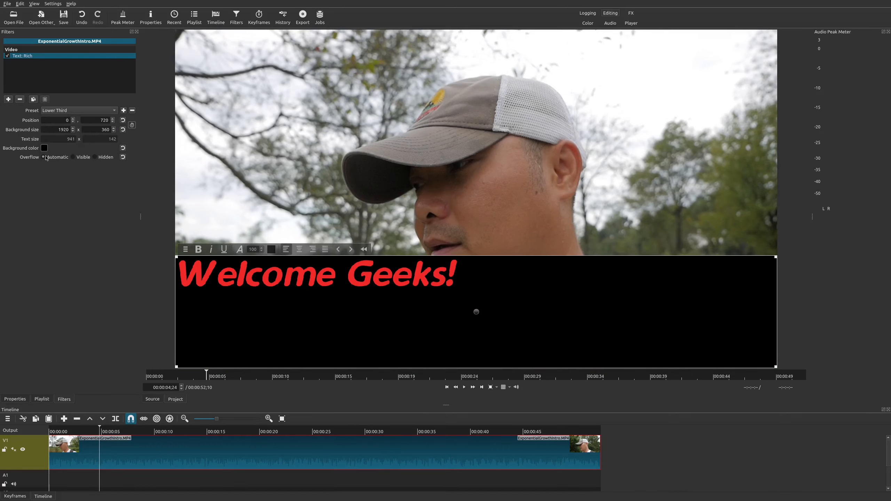
left_click(44, 149)
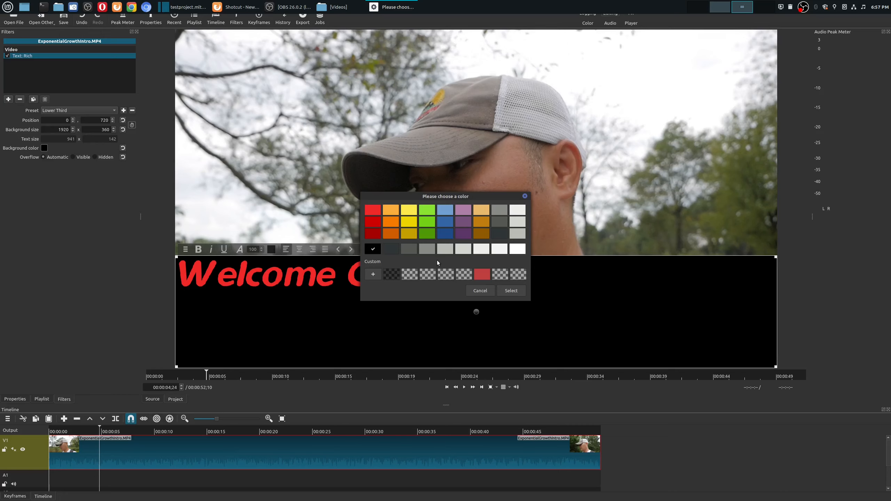
left_click(410, 275)
left_click(508, 292)
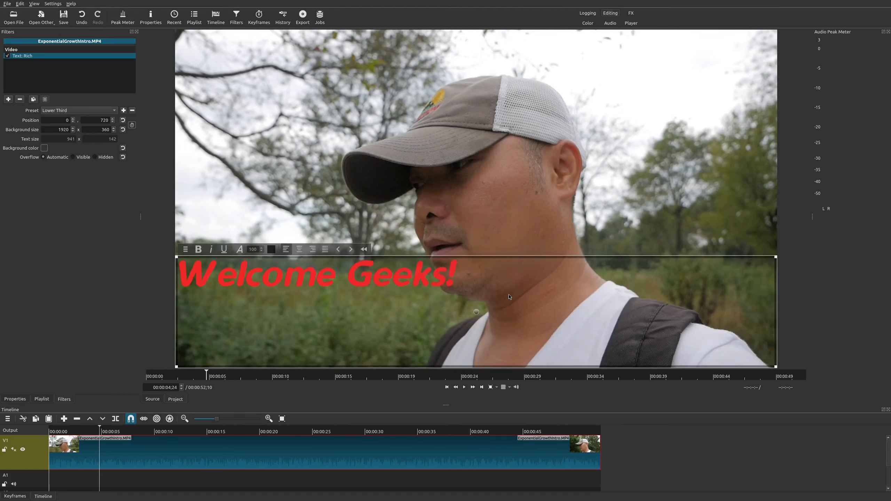
Apply the Scroll Down preset and play the clip from near its start to preview the scrolling title.
left_click(84, 111)
left_click(75, 123)
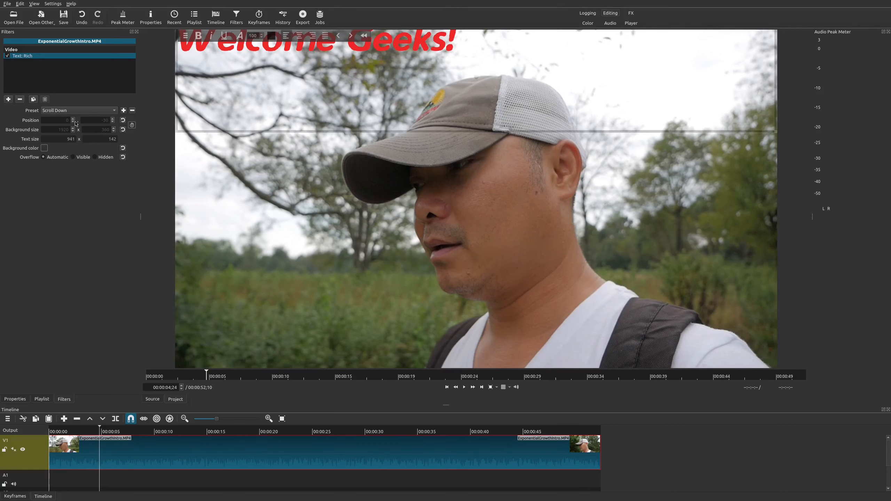
left_click(58, 431)
key("space")
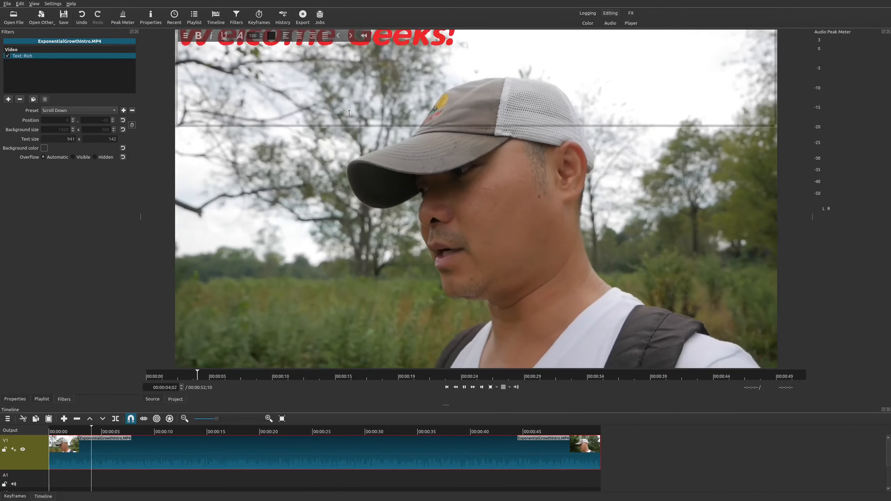
key("space")
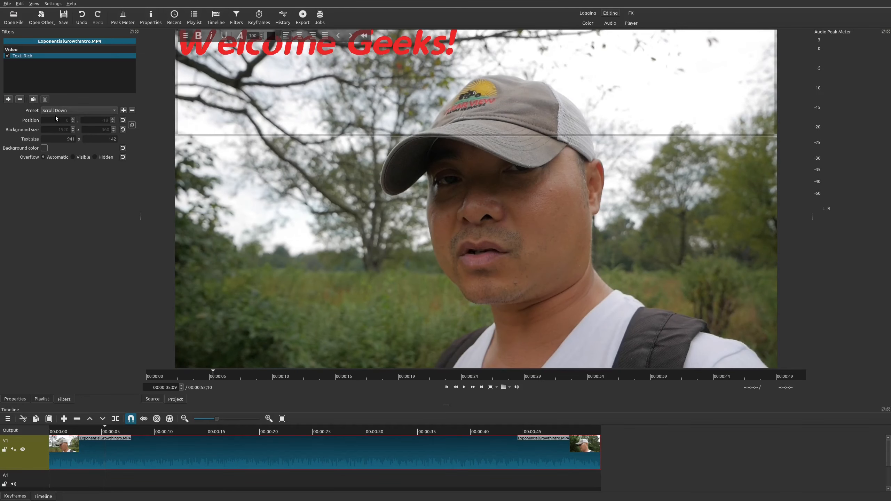
Apply the Slide In From Left preset and preview the title animation from the start of the clip.
left_click(105, 111)
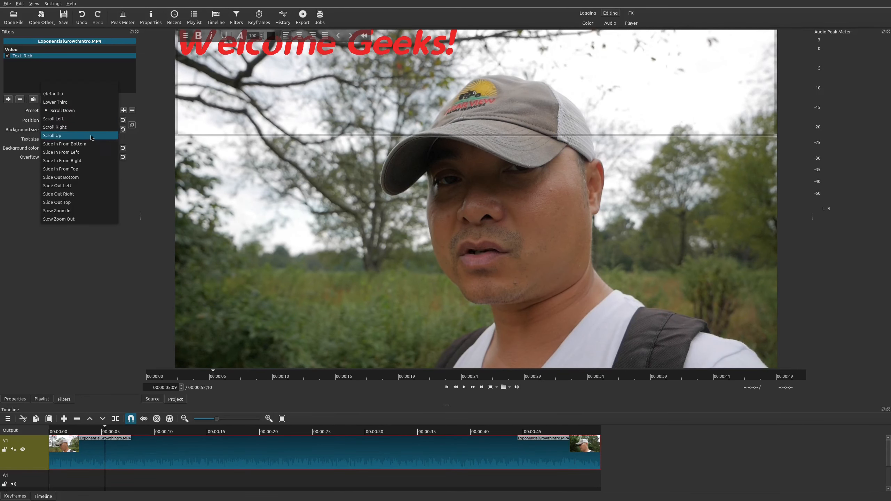
left_click(92, 153)
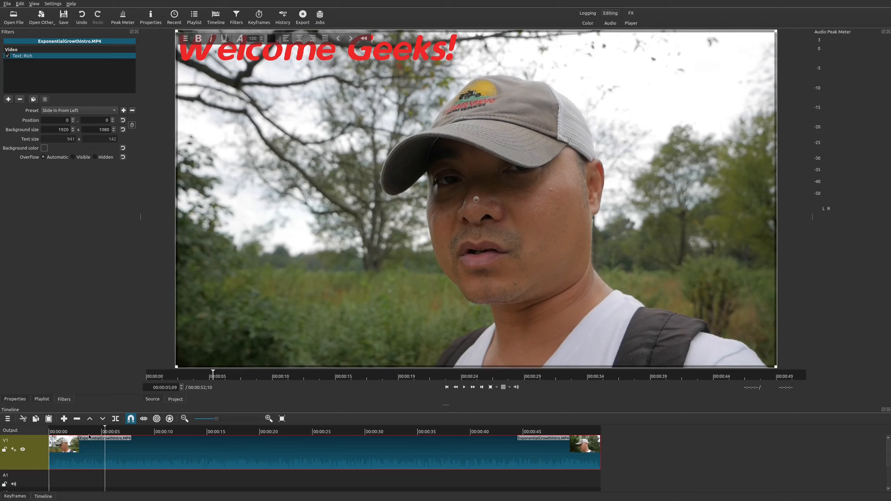
left_click_drag(85, 431, 12, 434)
key("space")
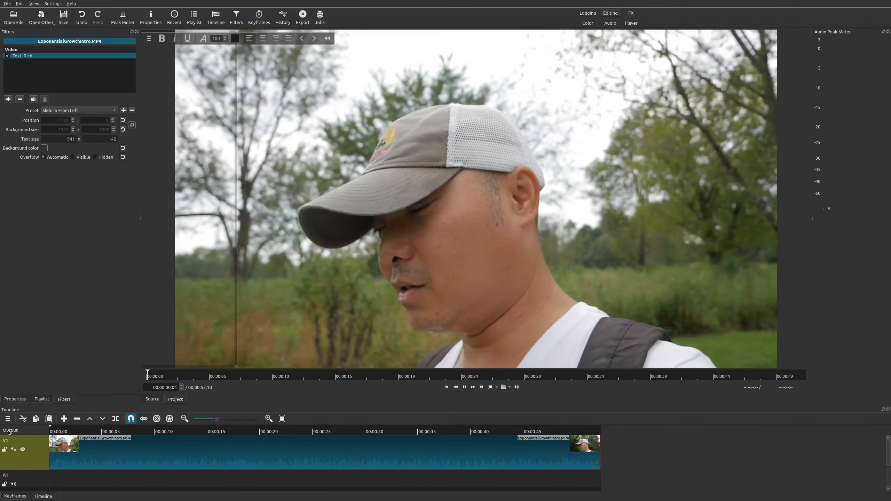
key("space")
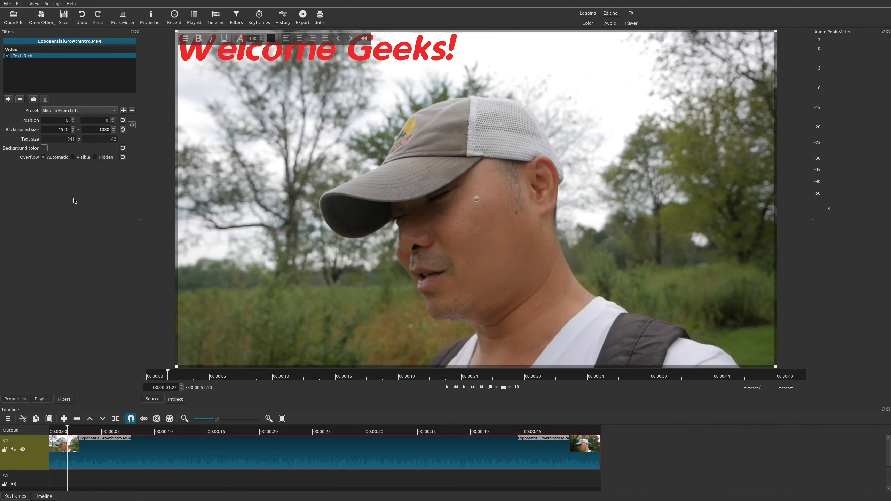
Switch the title to the Slide Out Bottom preset and play the clip's opening from the beginning.
left_click(107, 112)
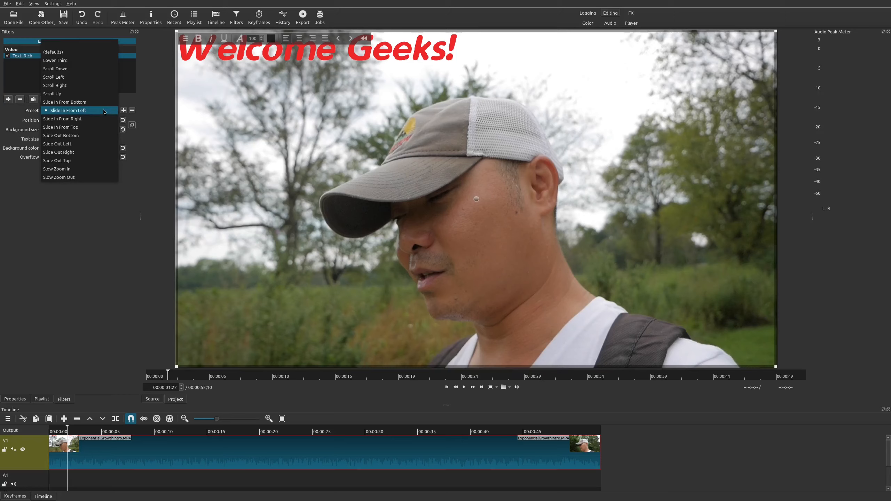
left_click(82, 139)
left_click_drag(68, 431, 15, 424)
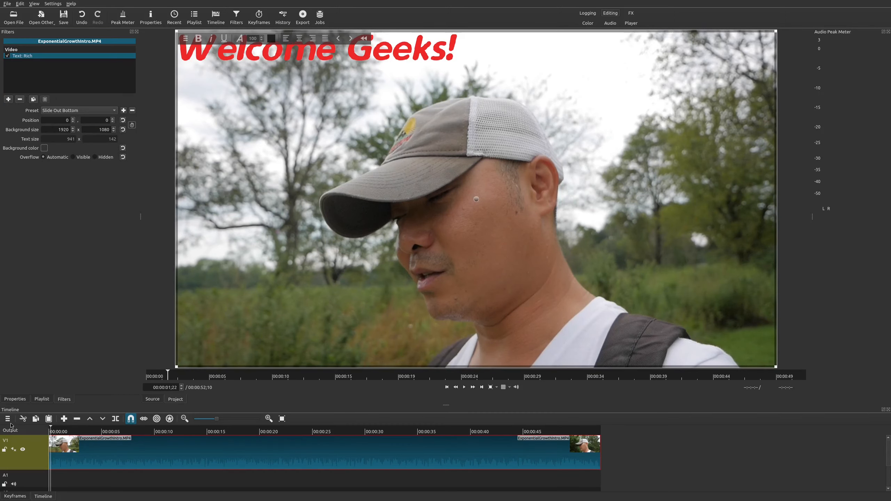
key("space")
key("space")
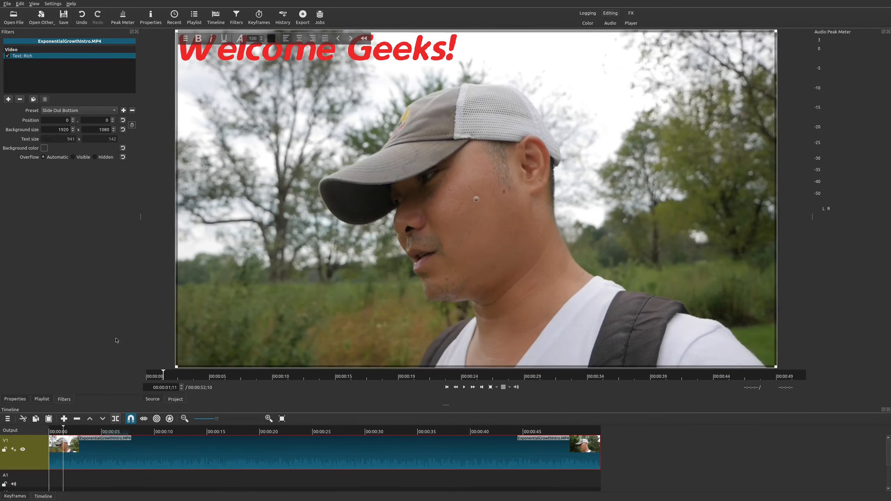
Change the title preset to Slide In From Right and preview its animation from the clip's start.
left_click(100, 111)
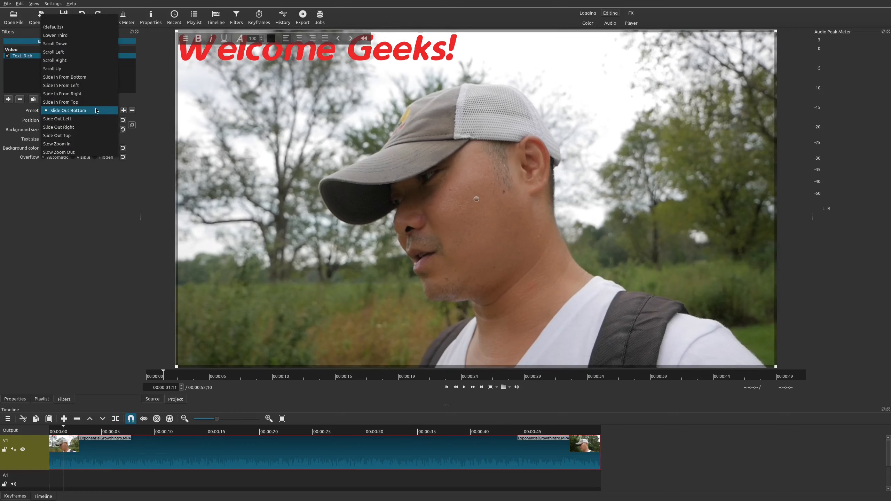
left_click(84, 96)
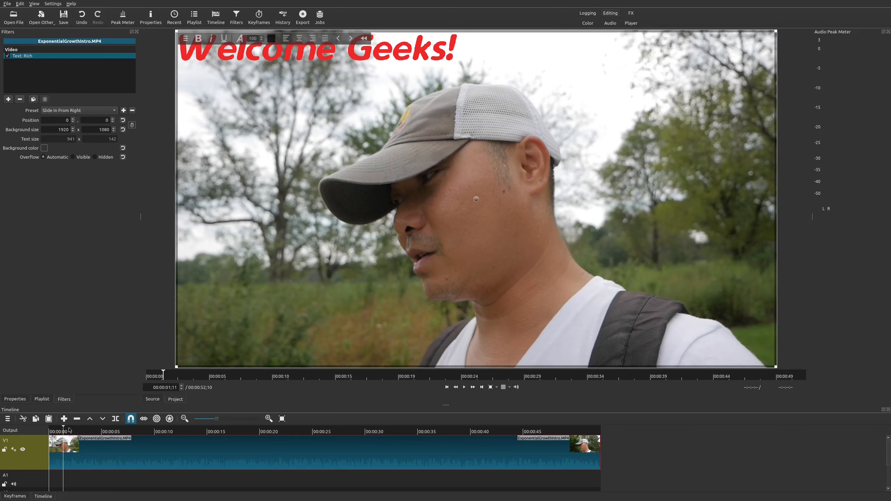
left_click_drag(64, 427, 48, 428)
key("space")
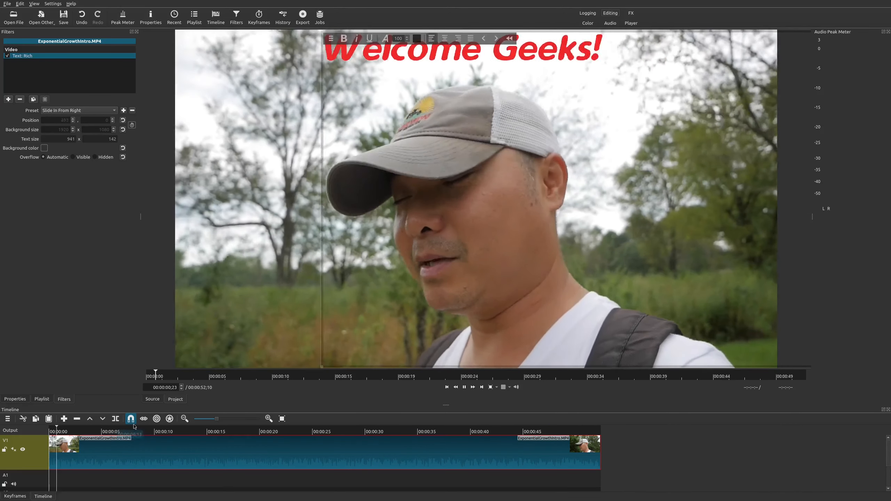
key("space")
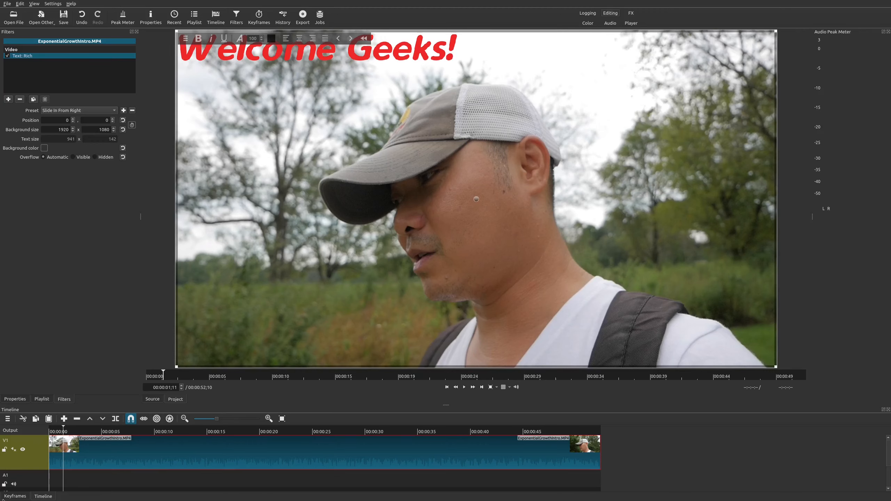
Examine the title filter's keyframes, switch the preset to Slide In From Bottom, and examine the keyframes again.
left_click(20, 498)
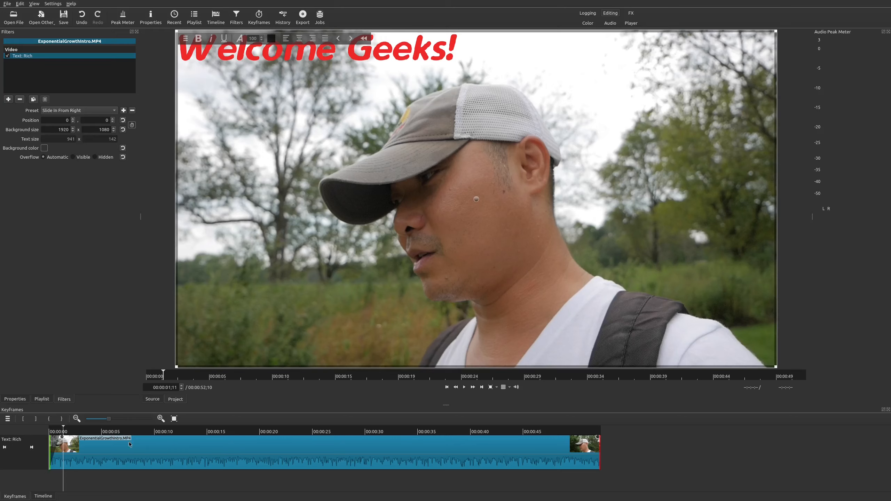
left_click(43, 496)
left_click(85, 112)
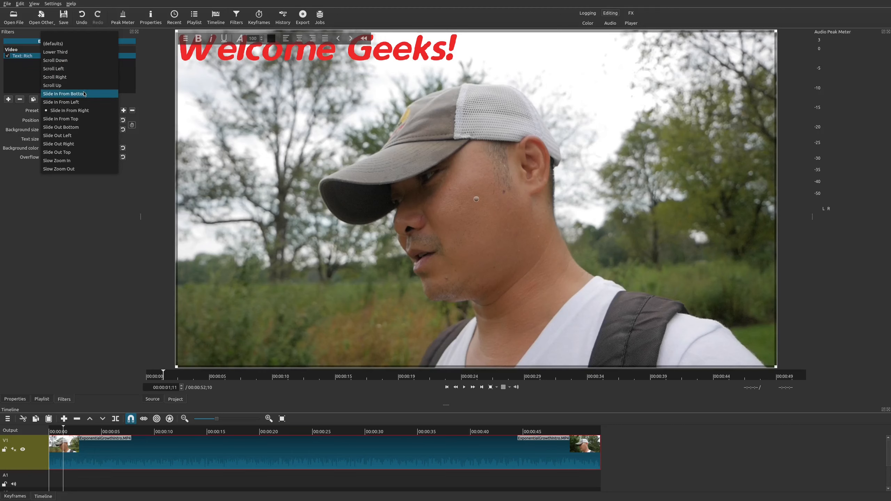
left_click(84, 93)
left_click(13, 496)
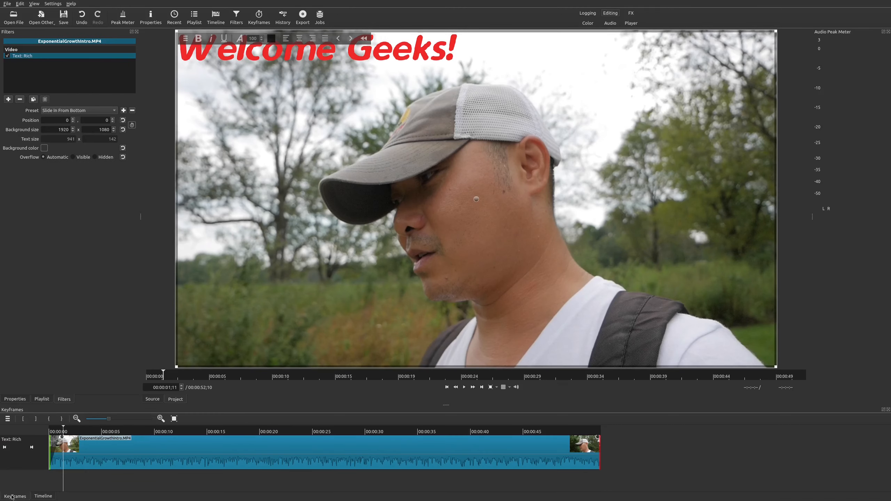
left_click(49, 497)
Apply the Slide Out Bottom preset, check its keyframes, and return to the timeline.
left_click(67, 111)
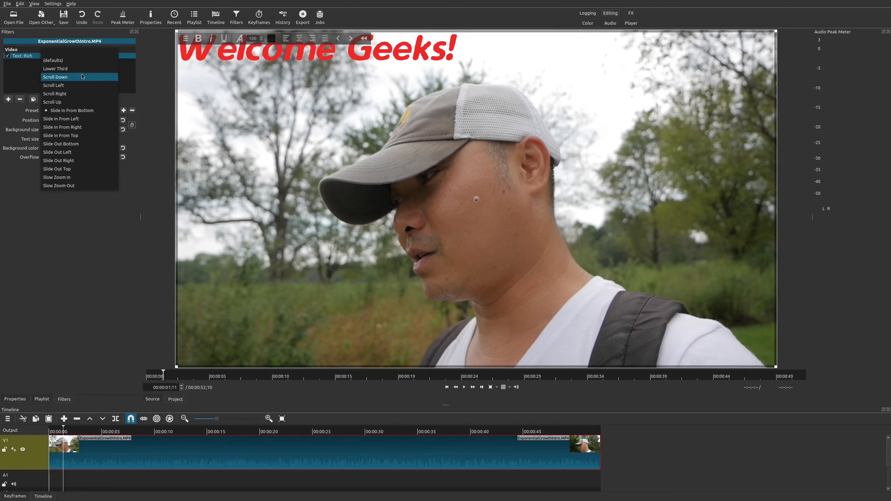
left_click(82, 144)
left_click(10, 497)
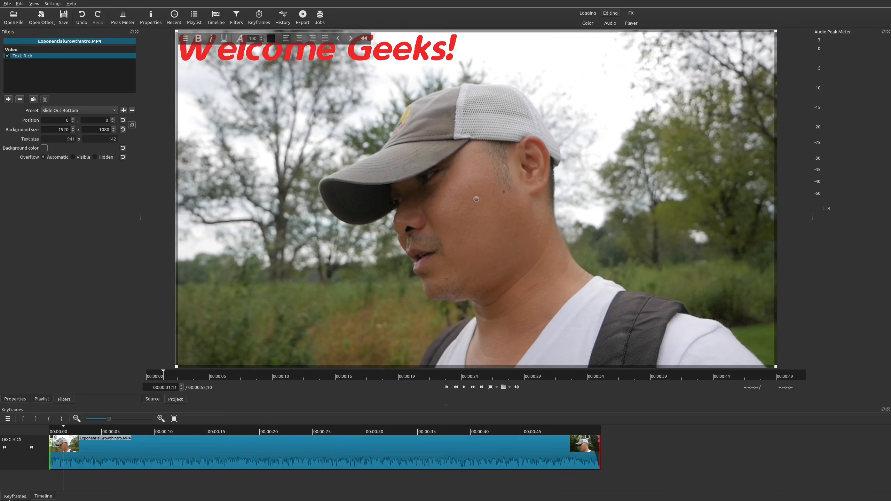
left_click(49, 496)
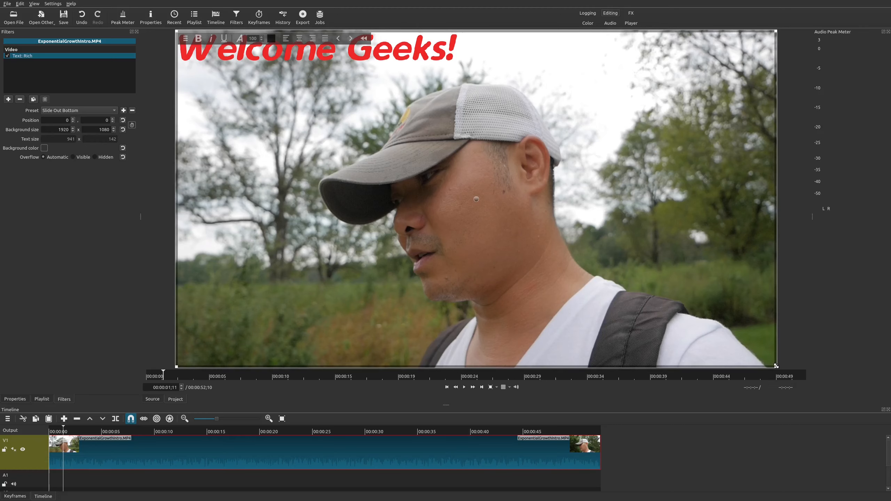
Shrink the text box to about 1679 x 142 and move it down to about position 3, 921.
left_click_drag(776, 366, 700, 68)
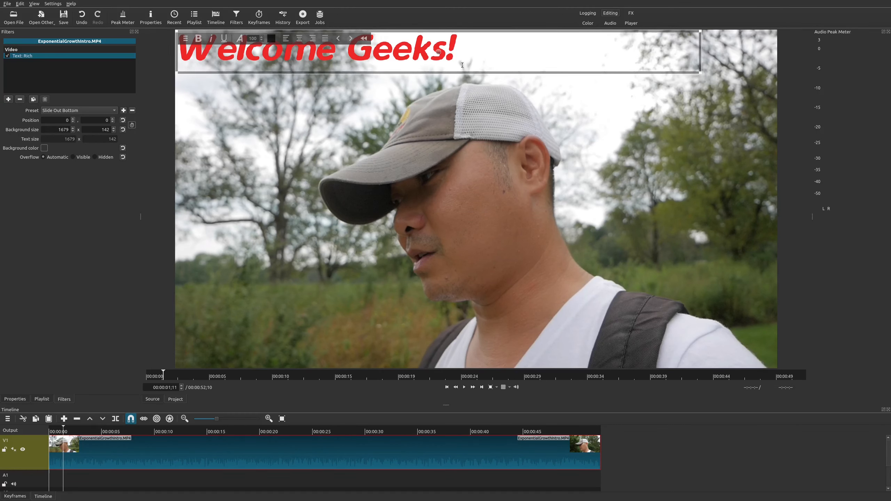
left_click_drag(441, 53, 447, 345)
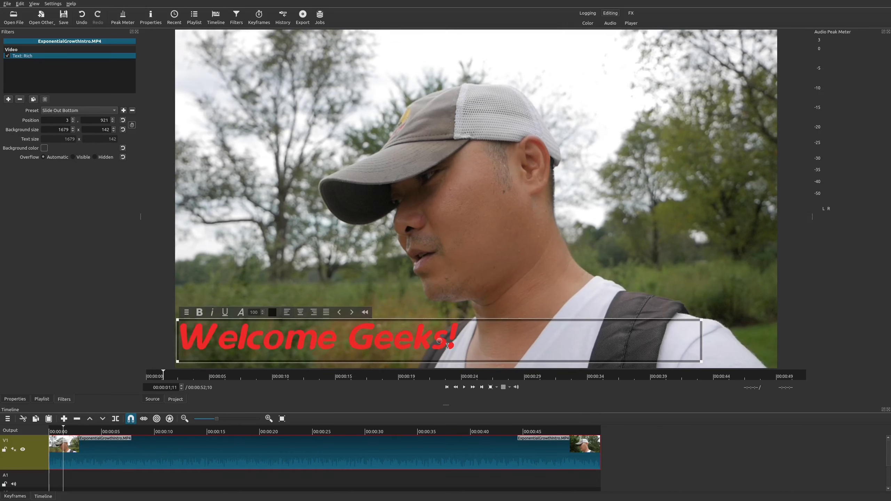